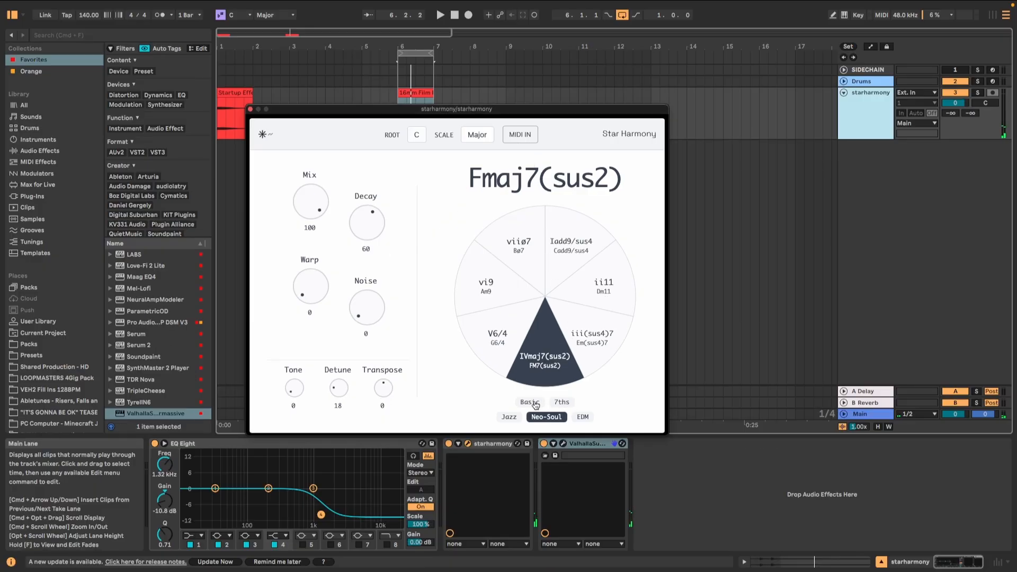
# Step: Switch the Star Harmony chord set to Basic and select the ValhallaSupermassive device in the effect chain
pyautogui.click(531, 403)
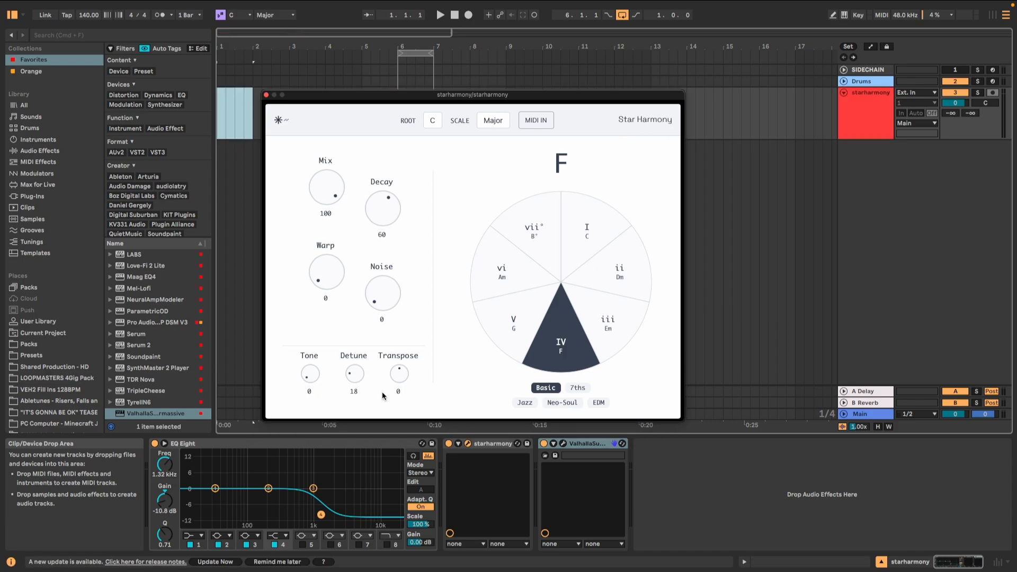
pyautogui.click(575, 444)
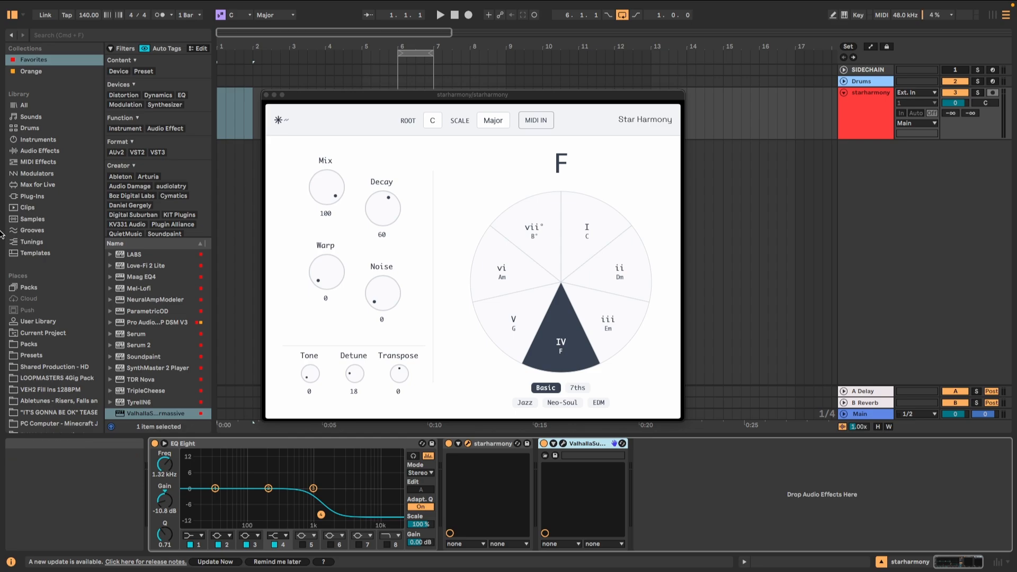
# Step: Find the 16mm Film Projector sample among the Field & Foley samples and place it on the starharmony track at bar 6
pyautogui.click(47, 220)
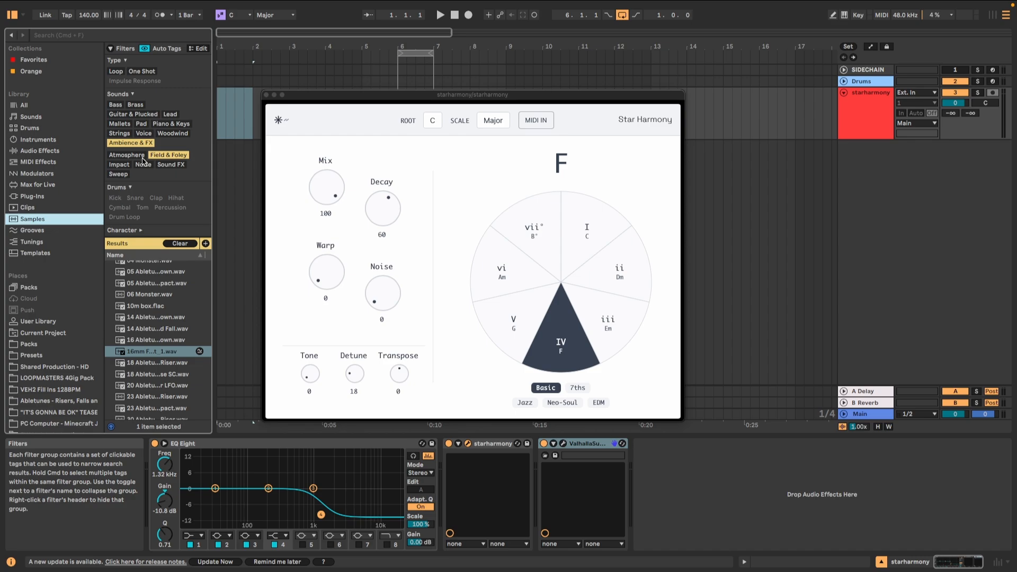
pyautogui.click(156, 353)
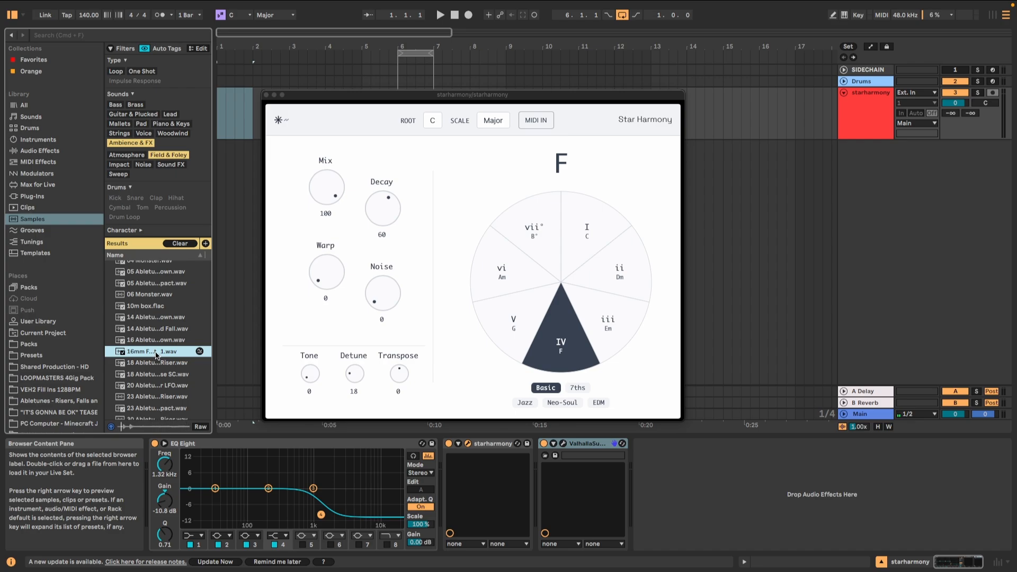
pyautogui.click(266, 96)
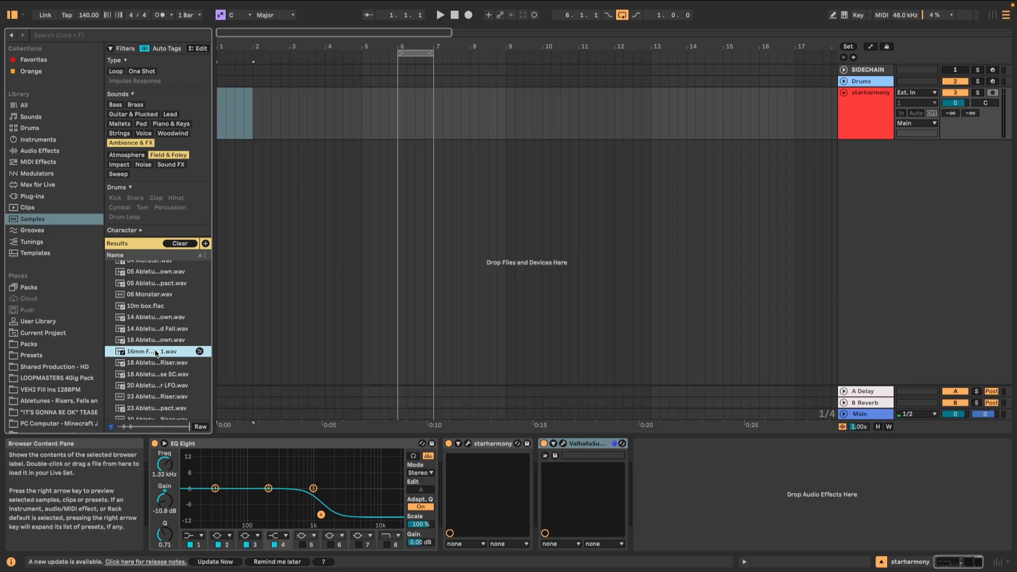
pyautogui.moveTo(161, 347); pyautogui.dragTo(434, 128)
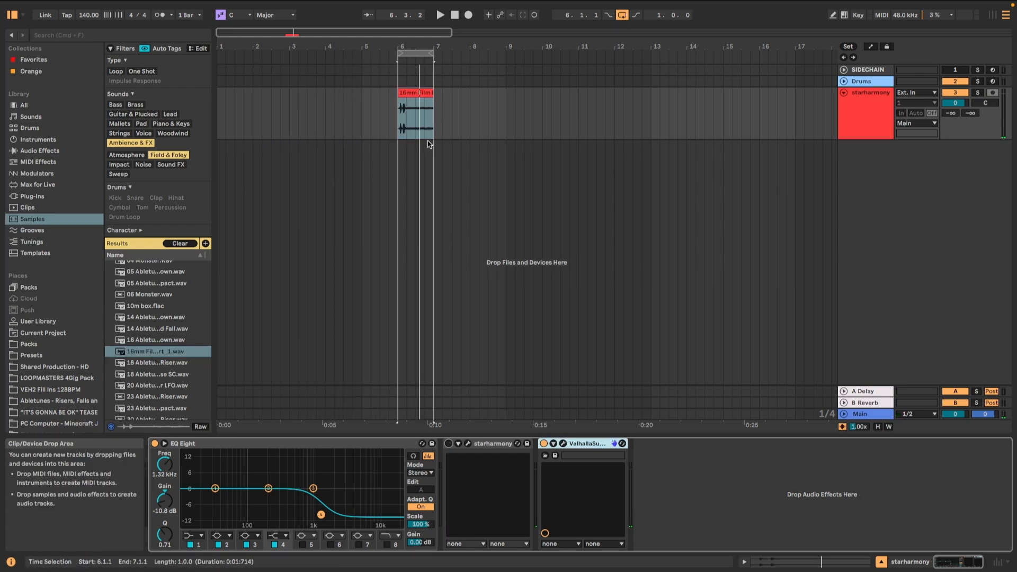
# Step: Play the looped film projector clip with EQ Eight and ValhallaSupermassive bypassed to hear the raw sound
pyautogui.press('space')
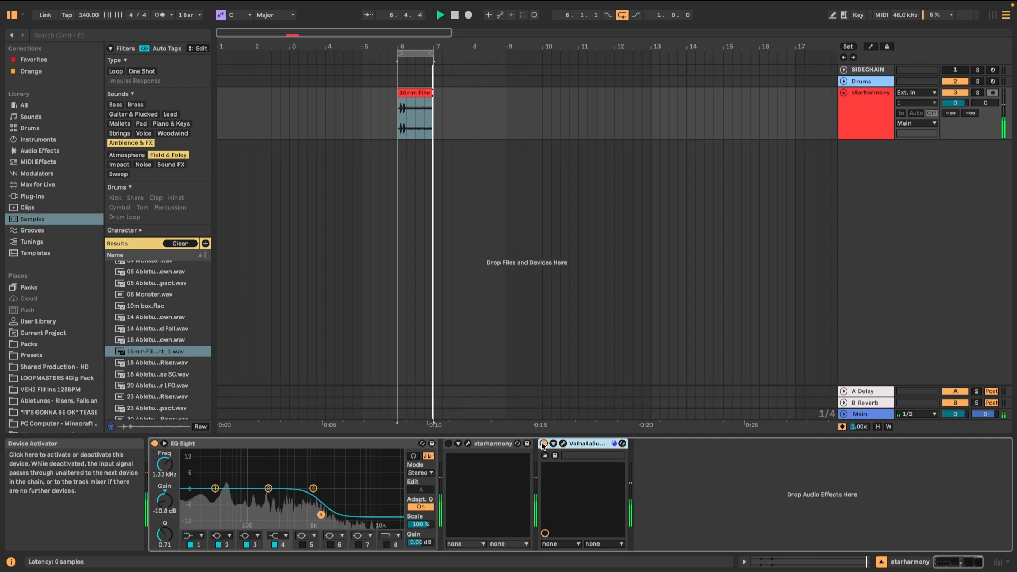
pyautogui.click(155, 444)
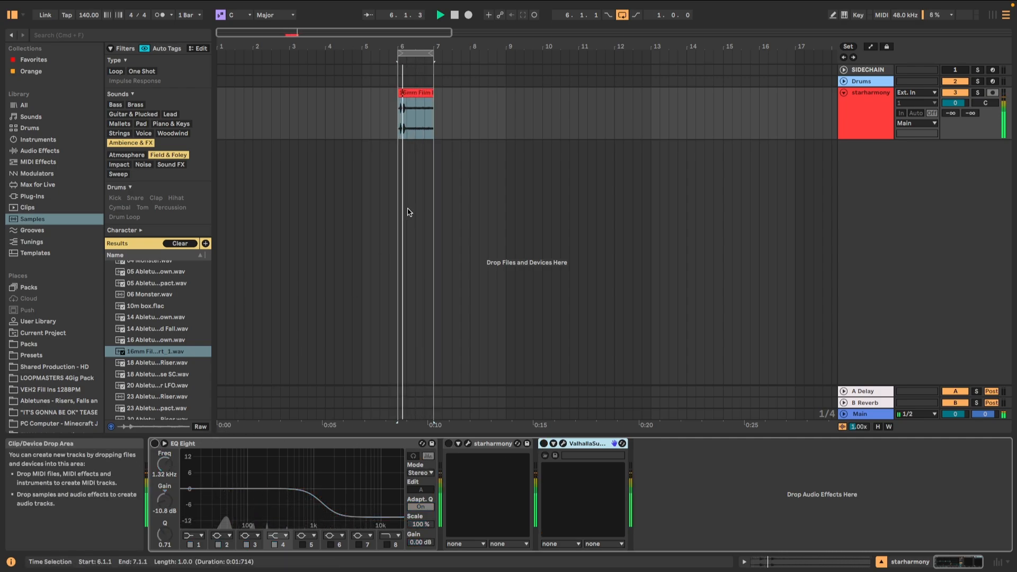
pyautogui.press('space')
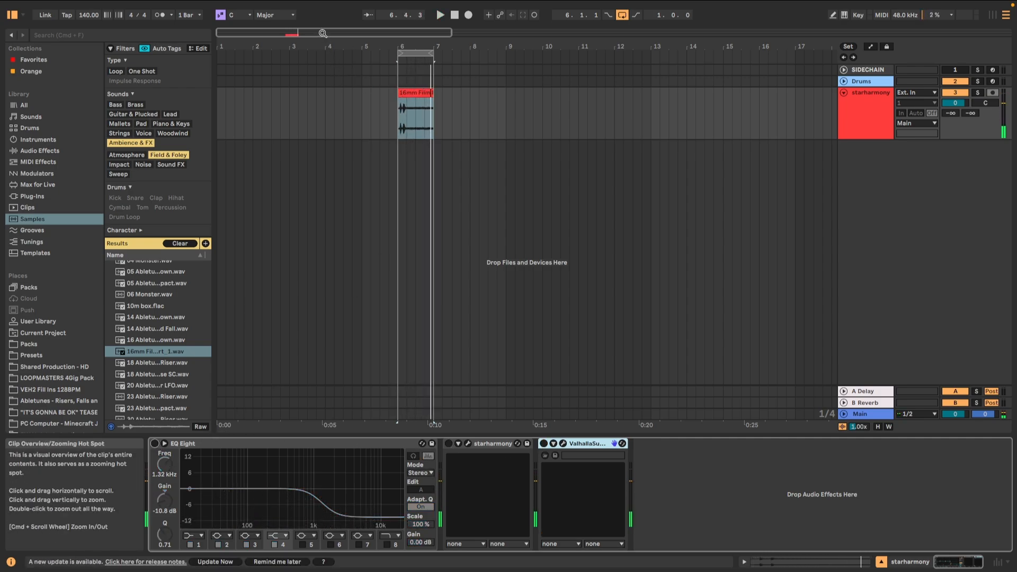
# Step: Adjust the film projector clip to skip its opening transients, keeping a steady section across bar 6
pyautogui.moveTo(322, 34); pyautogui.dragTo(313, 76)
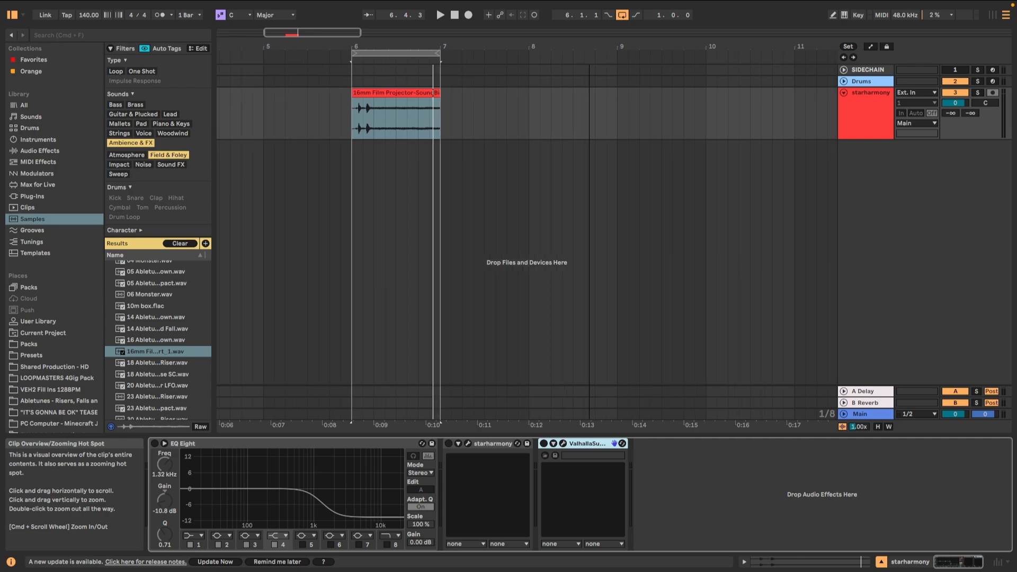
pyautogui.click(353, 94)
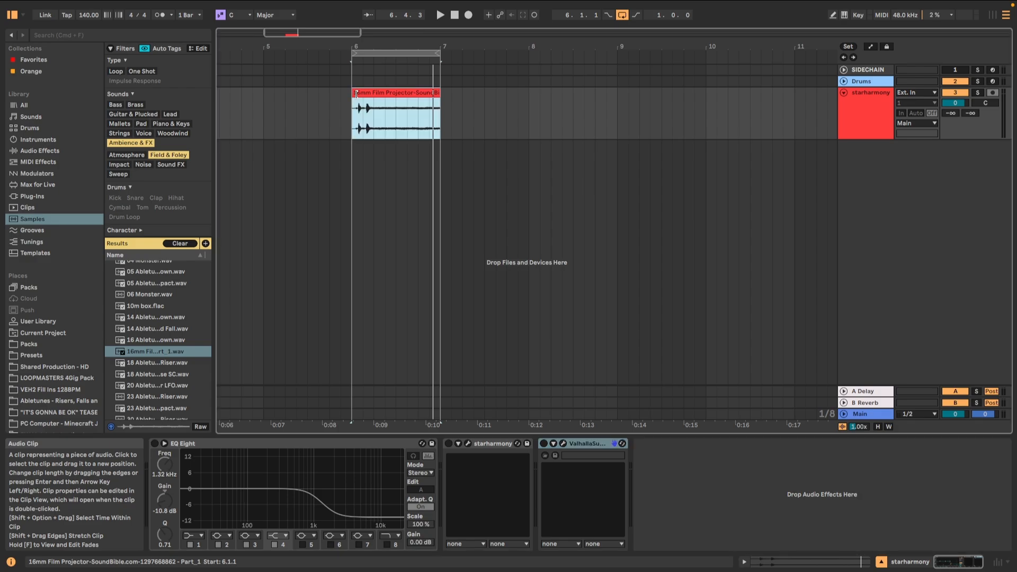
pyautogui.moveTo(356, 93); pyautogui.dragTo(433, 94)
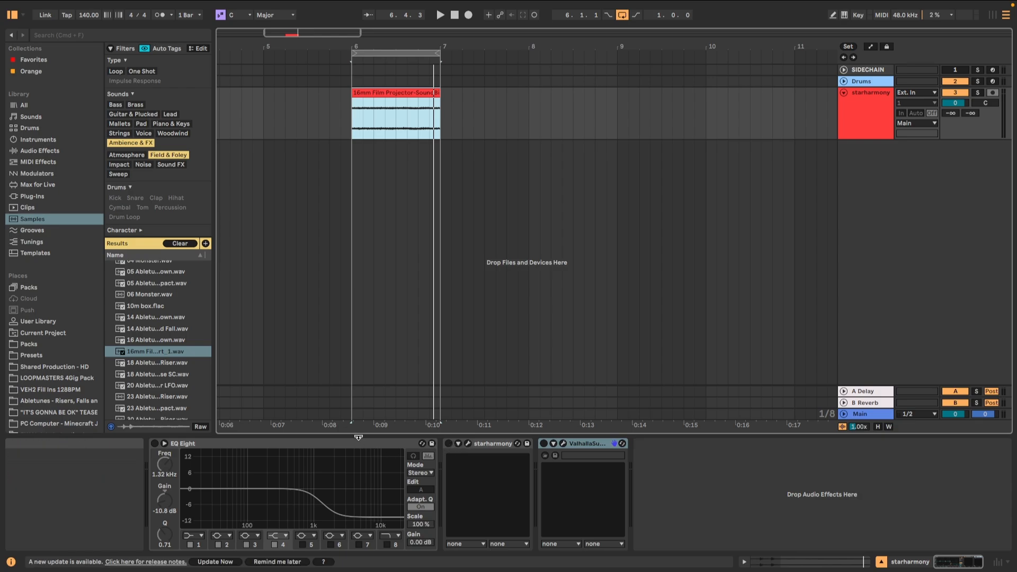
# Step: Reactivate EQ Eight, play the loop through it, and reactivate the starharmony device
pyautogui.click(154, 447)
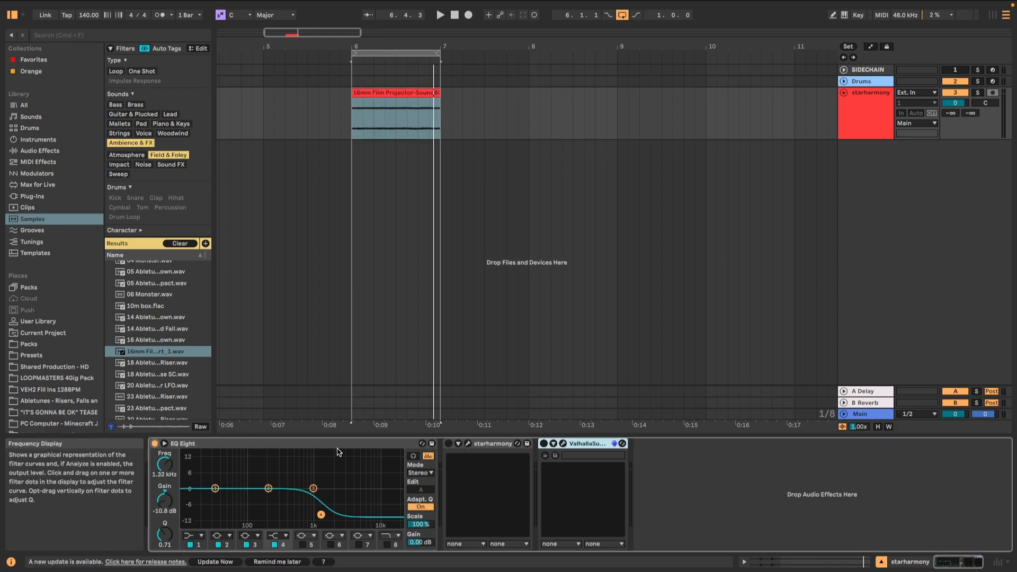
pyautogui.press('space')
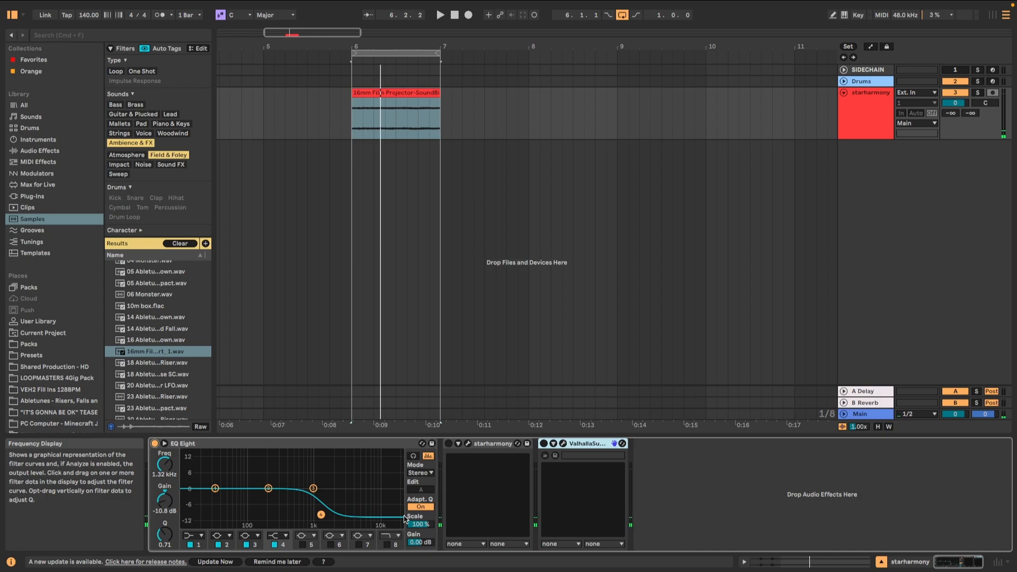
pyautogui.click(448, 443)
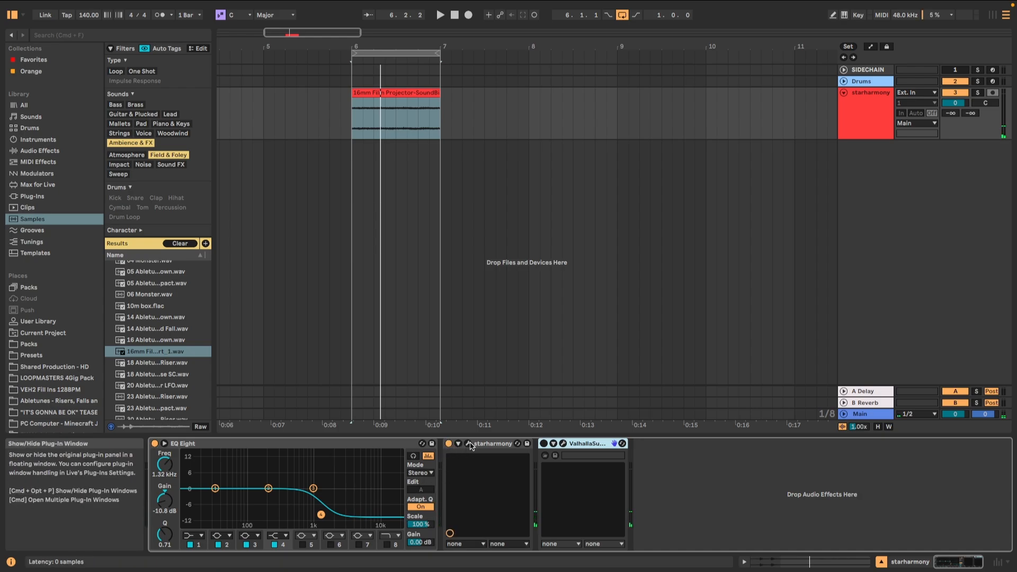
# Step: Open the starharmony plug-in window and set Detune to 1
pyautogui.click(467, 443)
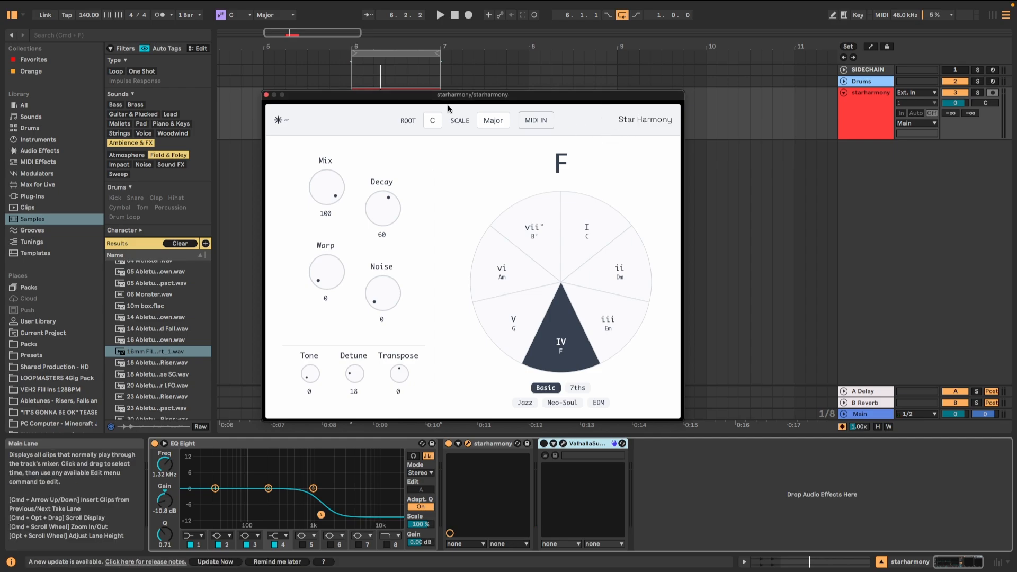
pyautogui.moveTo(456, 99); pyautogui.dragTo(475, 114)
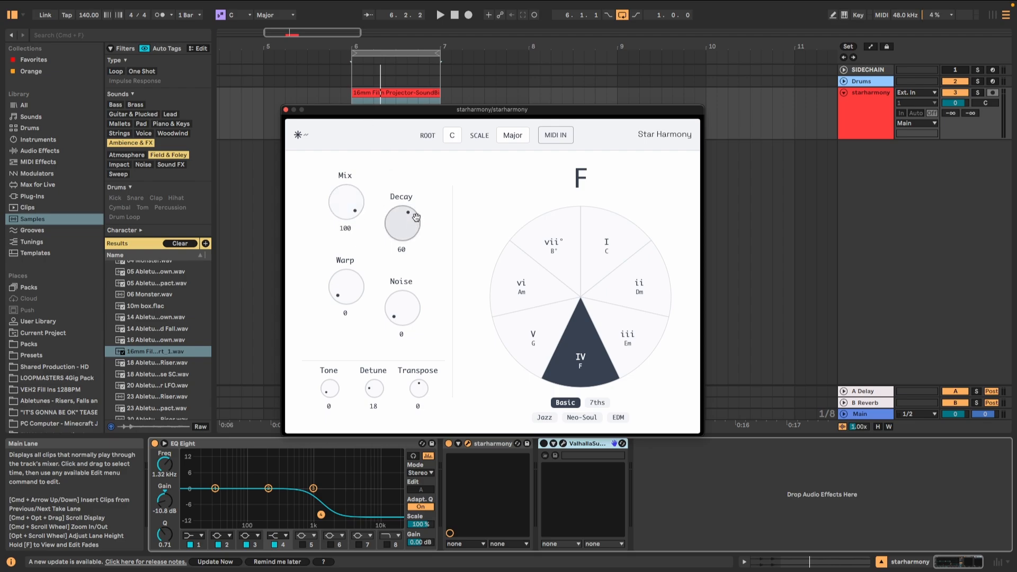
pyautogui.moveTo(419, 218); pyautogui.dragTo(418, 220)
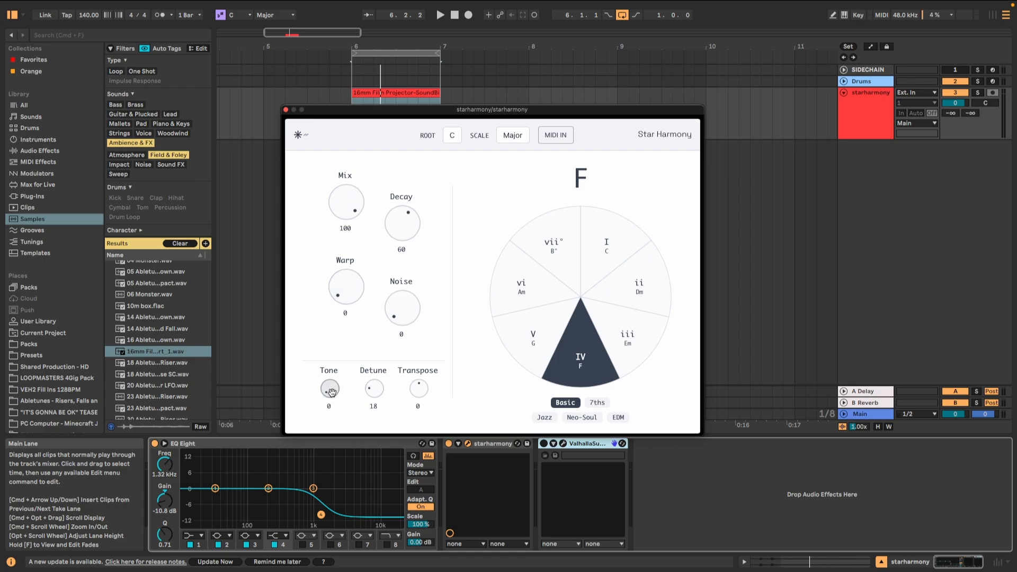
pyautogui.moveTo(374, 388); pyautogui.dragTo(379, 467)
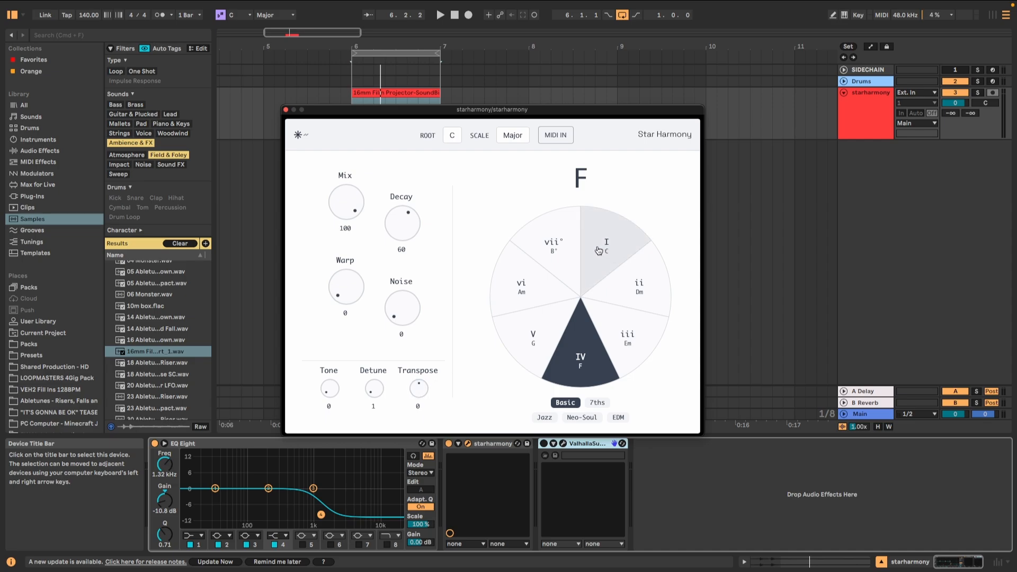
# Step: Select the I (C) chord on the Star Harmony wheel and play the loop briefly
pyautogui.click(597, 251)
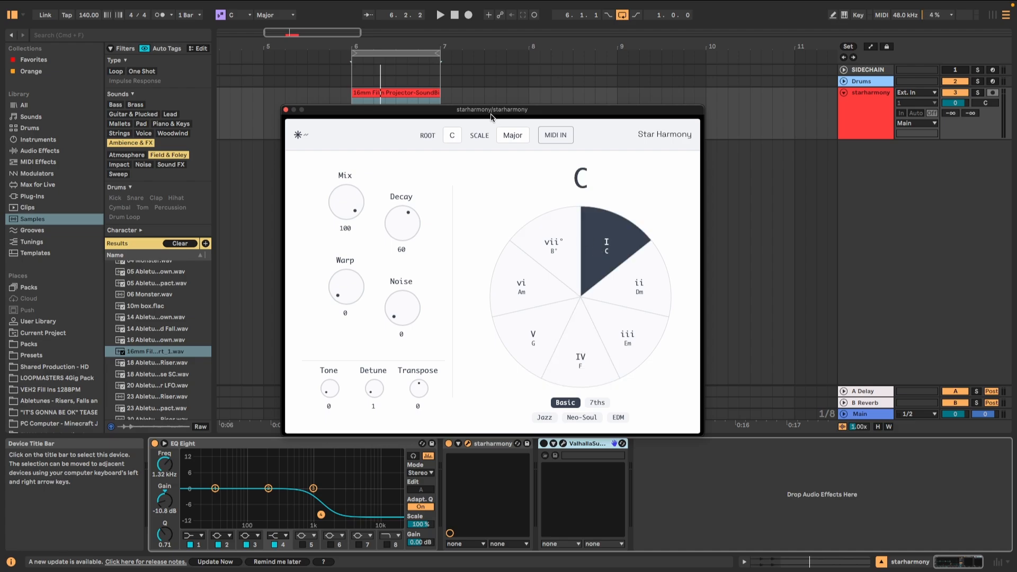
pyautogui.click(440, 16)
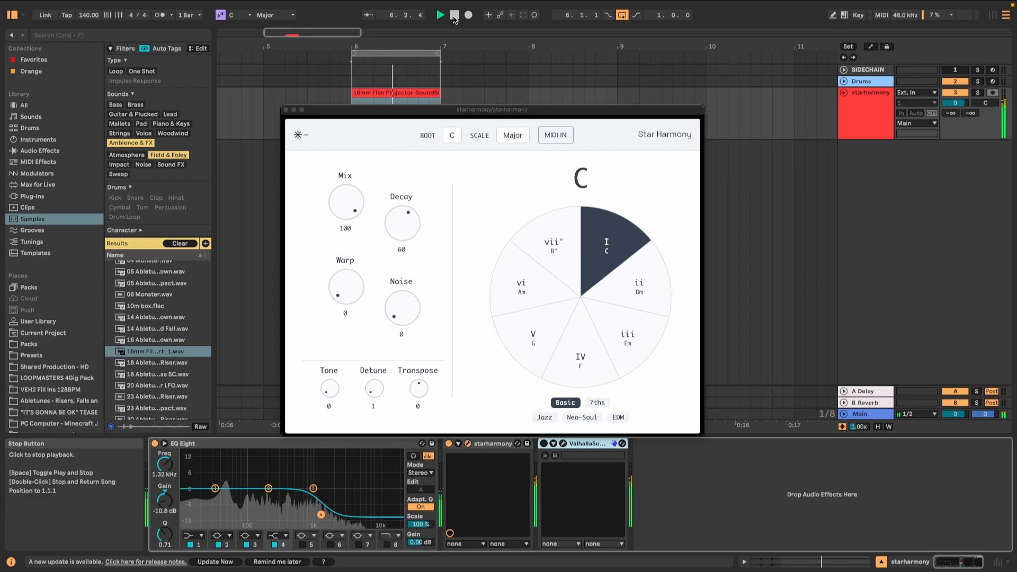
pyautogui.click(454, 16)
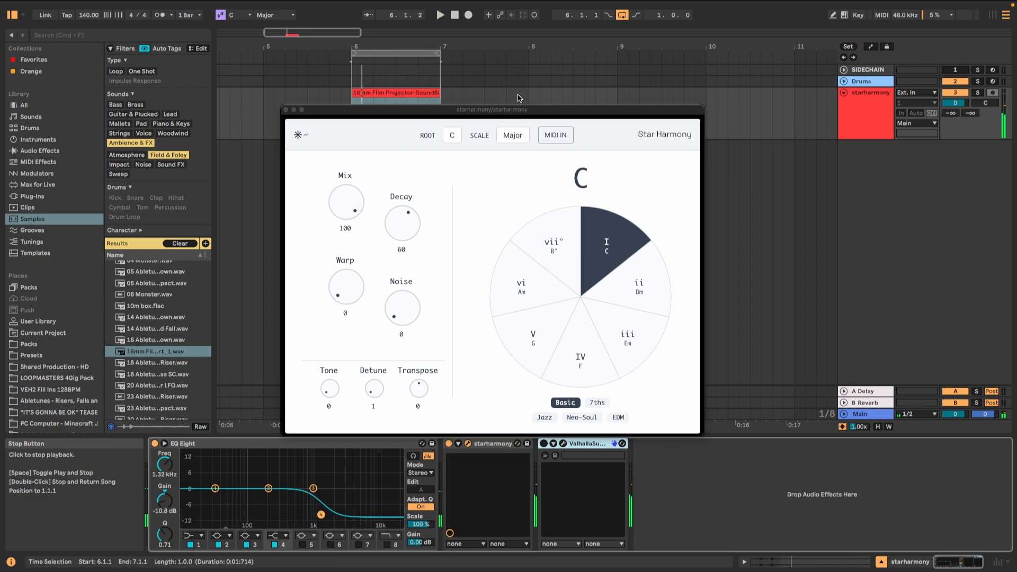
# Step: Reactivate ValhallaSupermassive, check its reverb settings, and audition the loop through the full effect chain
pyautogui.moveTo(527, 112); pyautogui.dragTo(508, 96)
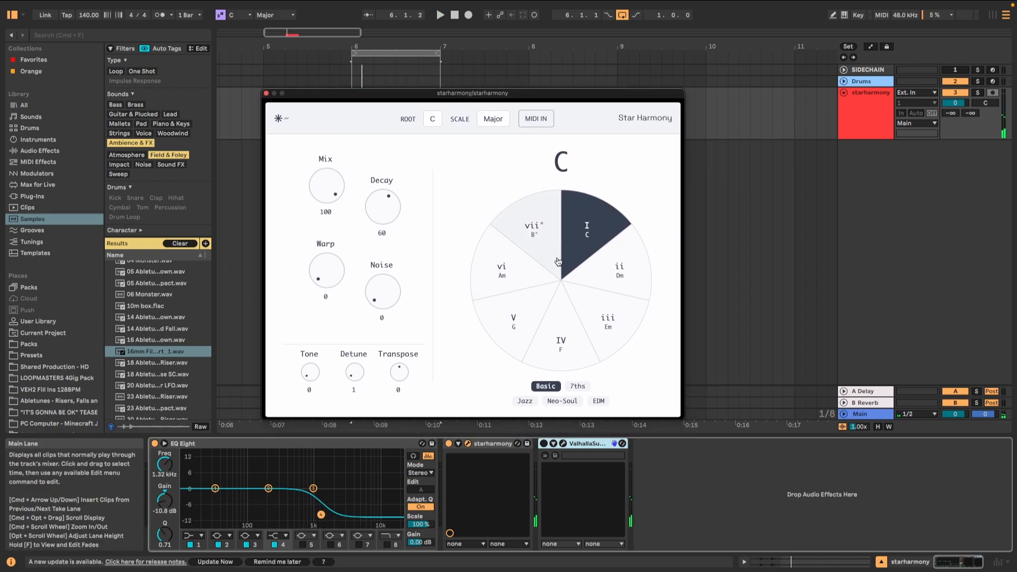
pyautogui.click(544, 443)
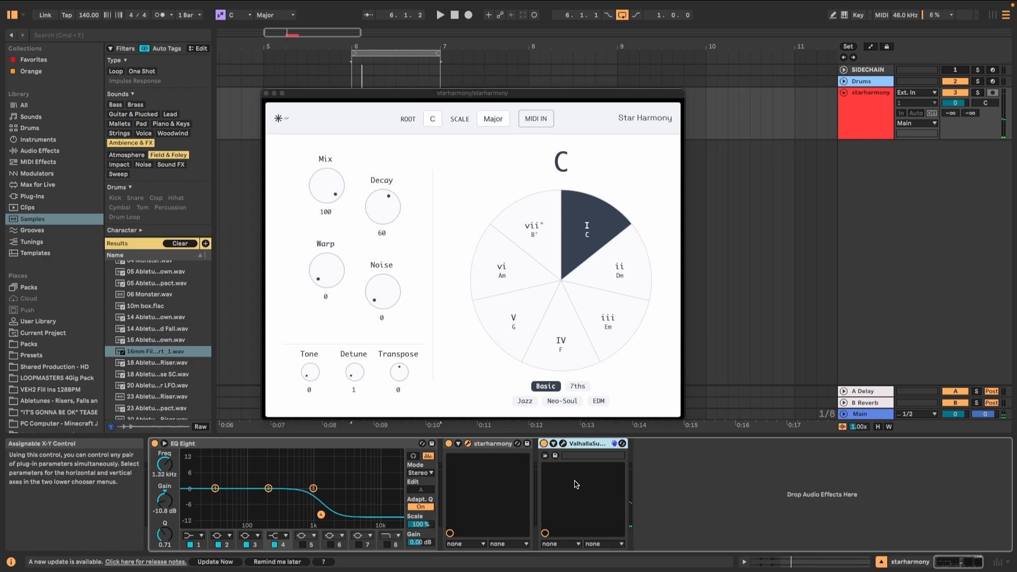
pyautogui.click(562, 444)
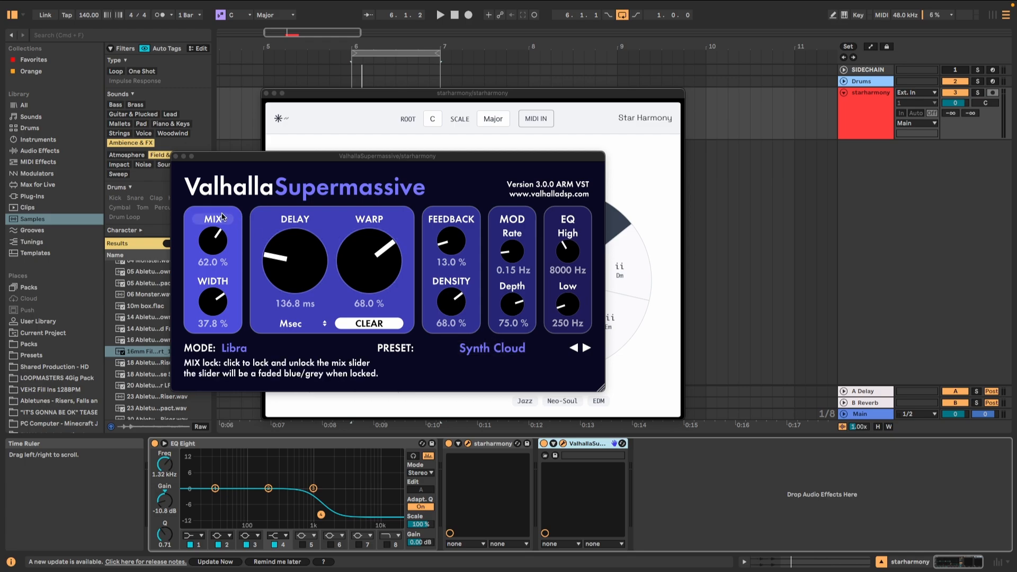
pyautogui.click(175, 156)
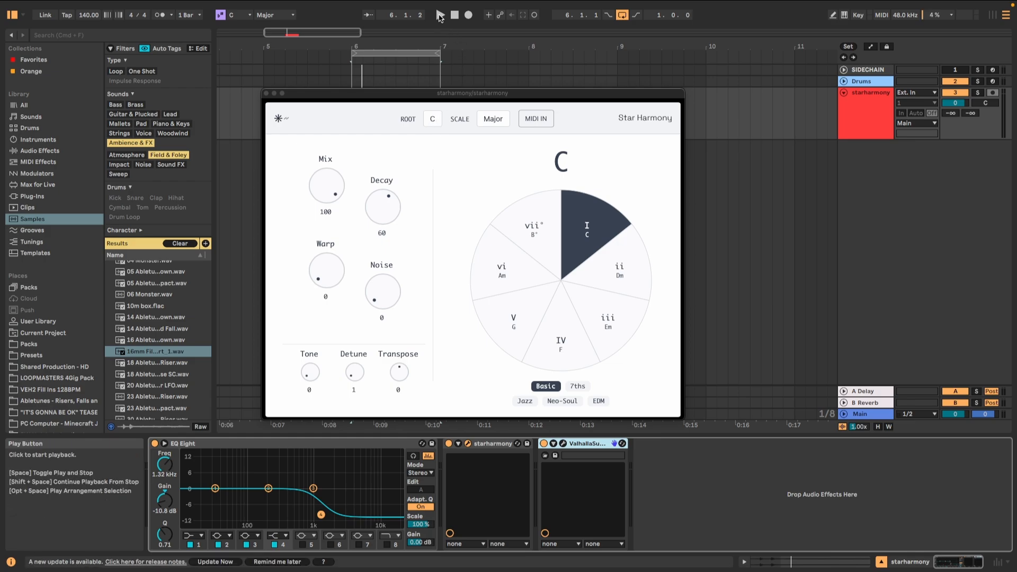
pyautogui.click(440, 15)
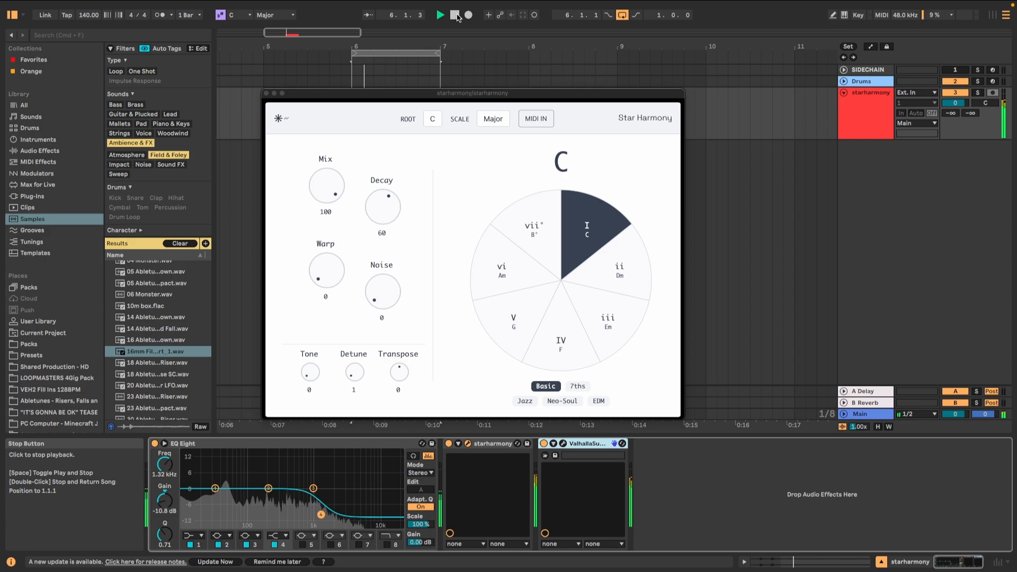
pyautogui.click(454, 15)
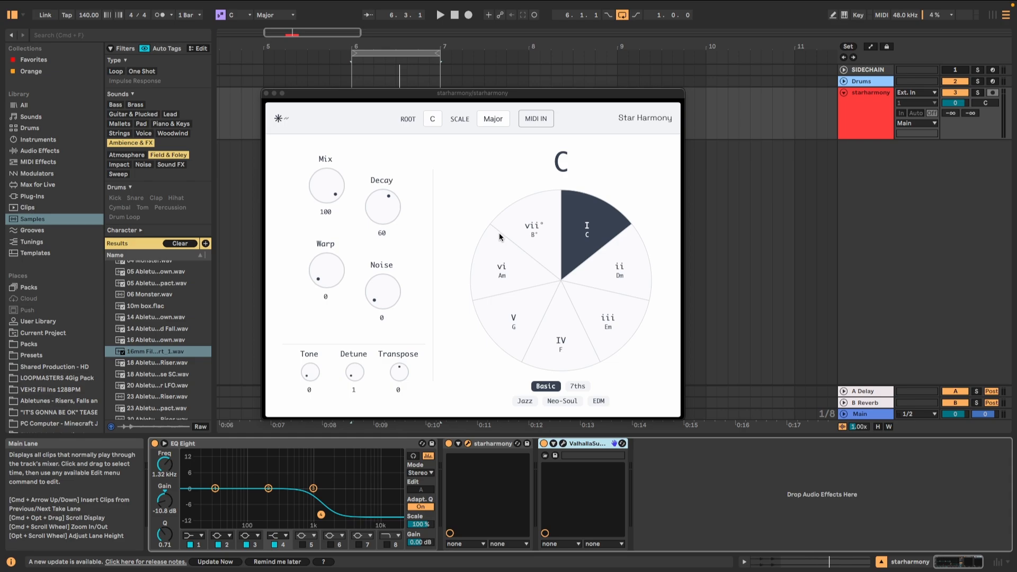
# Step: With the loop playing, change the Star Harmony chord to ii (Dm), V (G) and back to I (C)
pyautogui.click(439, 15)
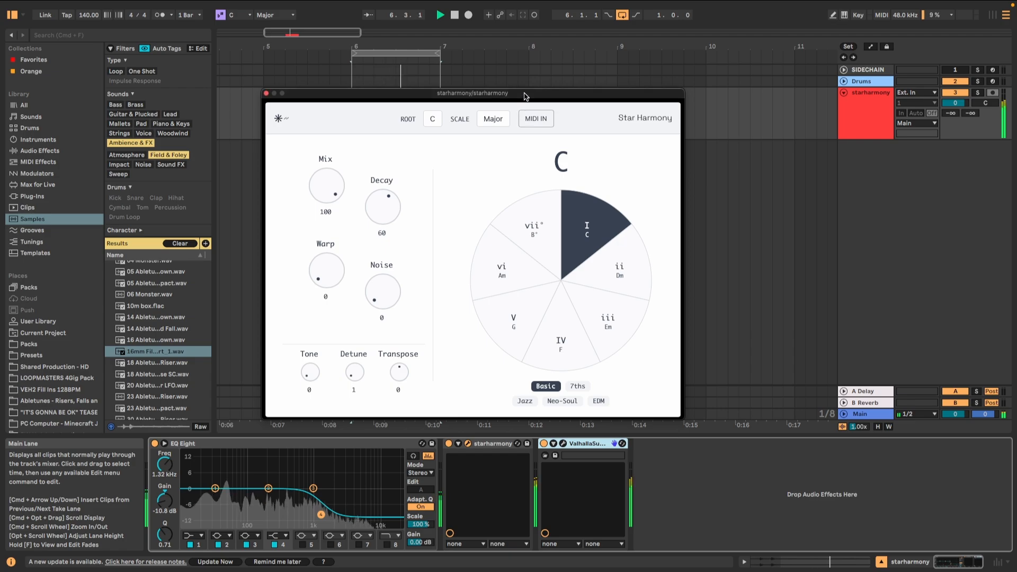
pyautogui.moveTo(521, 96); pyautogui.dragTo(709, 49)
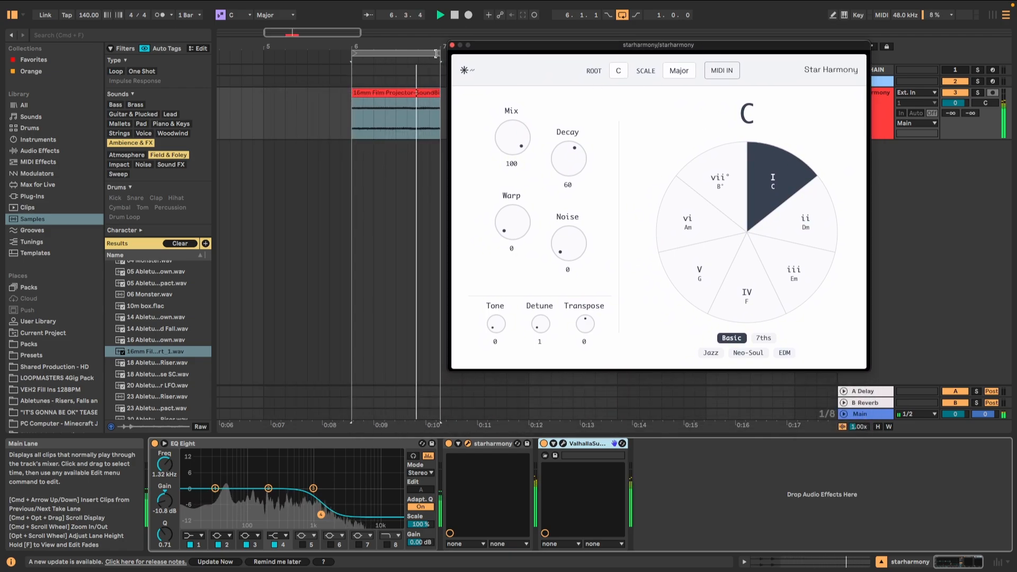
pyautogui.click(795, 235)
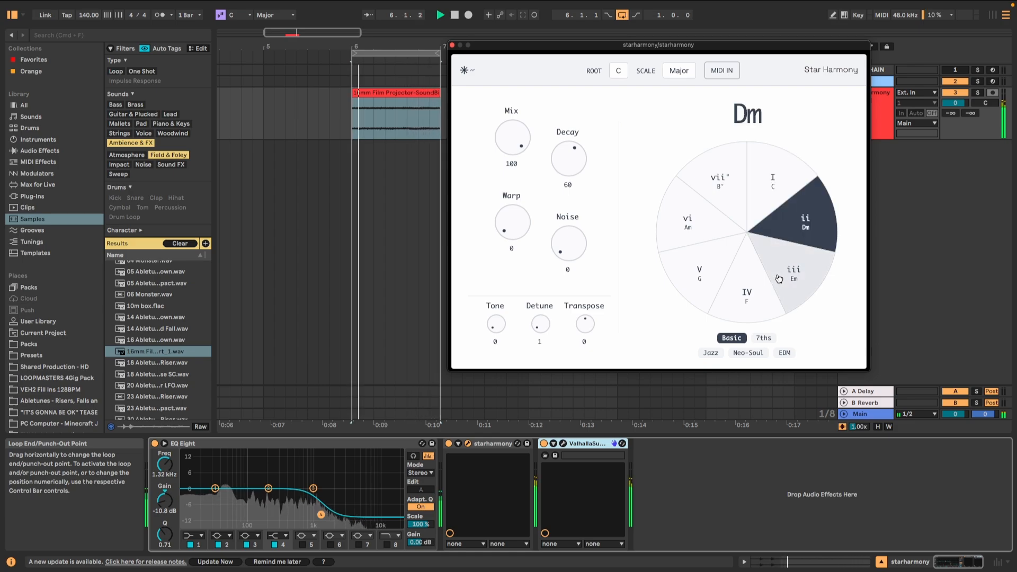
pyautogui.click(709, 263)
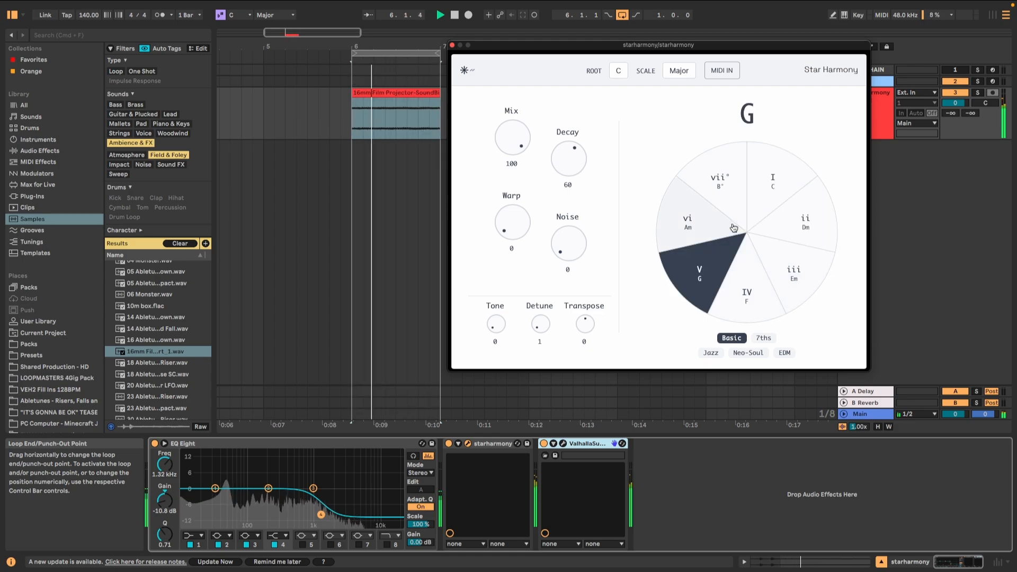
pyautogui.click(764, 195)
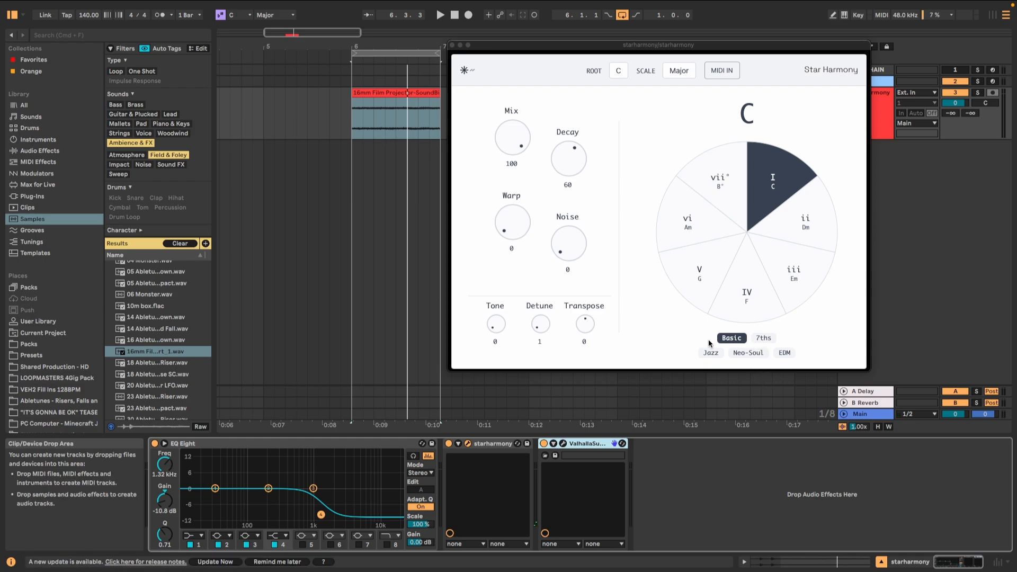
# Step: Switch the chord set to Neo-Soul, select the ii11 (Dm11) chord and play the loop
pyautogui.click(747, 353)
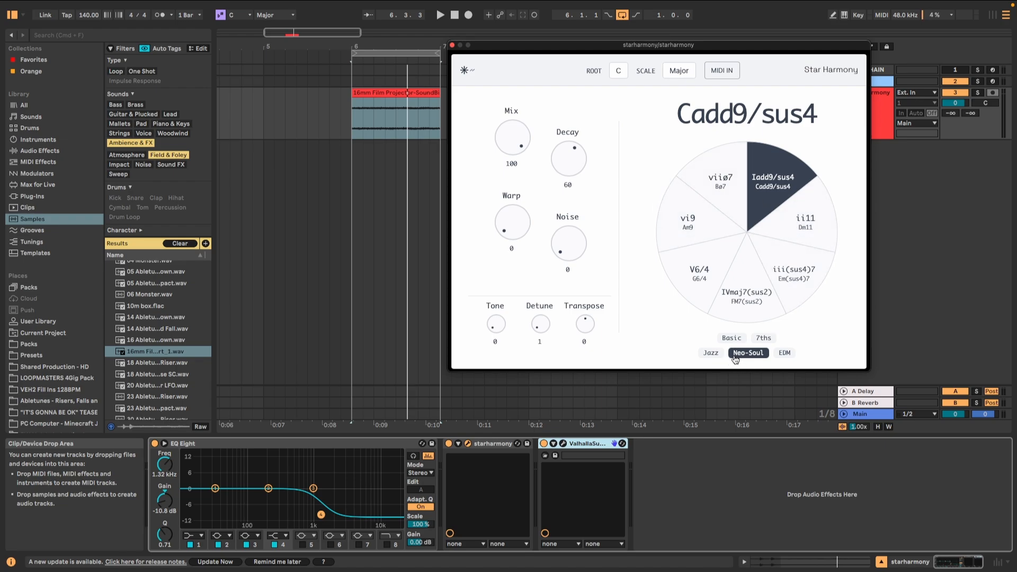
pyautogui.click(797, 244)
pyautogui.press('space')
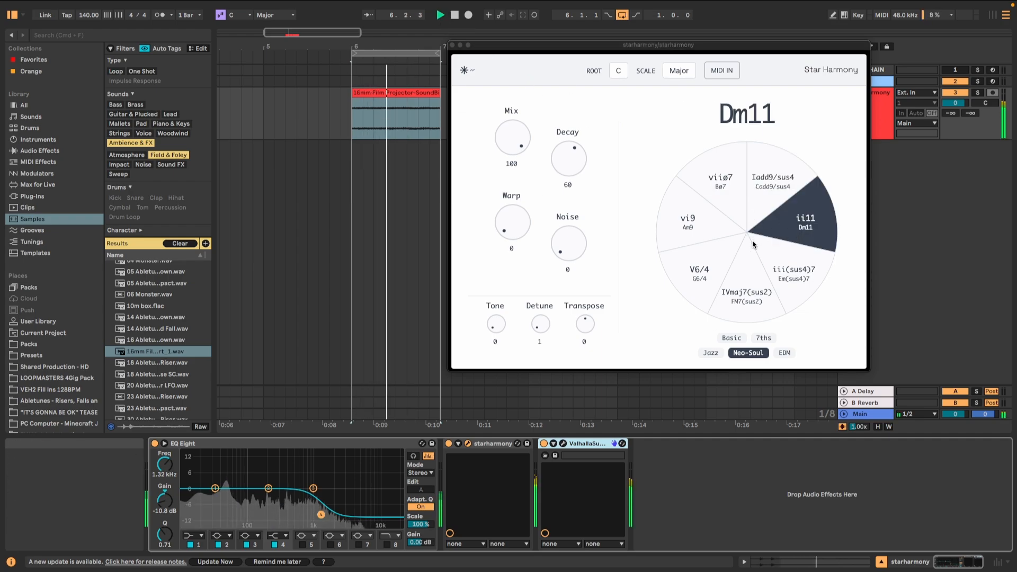
# Step: With the loop playing, cycle the Neo-Soul chords through V6/4, Iadd9/sus4, ii11, V6/4 and back to Iadd9/sus4, and stop playback
pyautogui.click(709, 273)
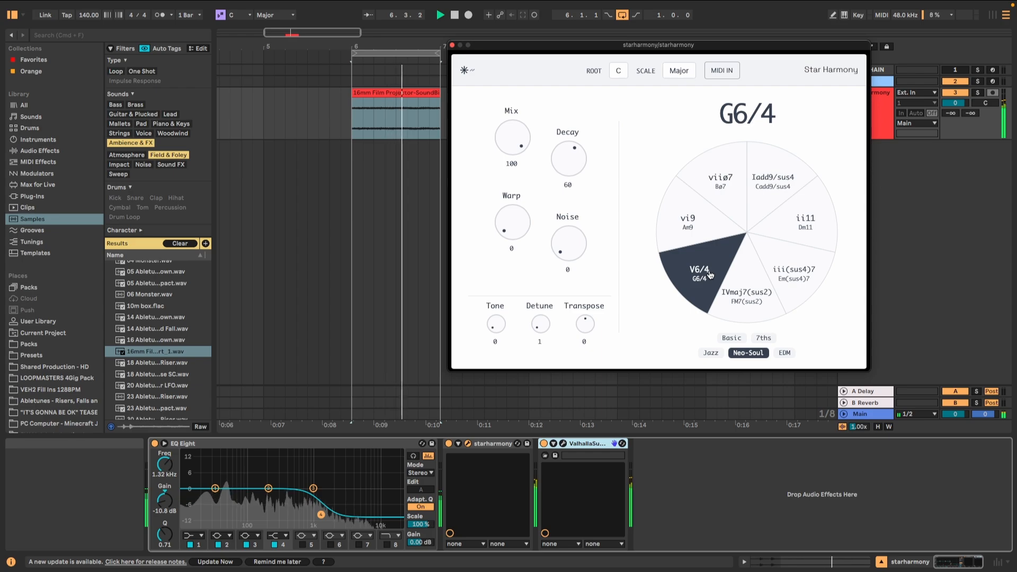
pyautogui.click(760, 200)
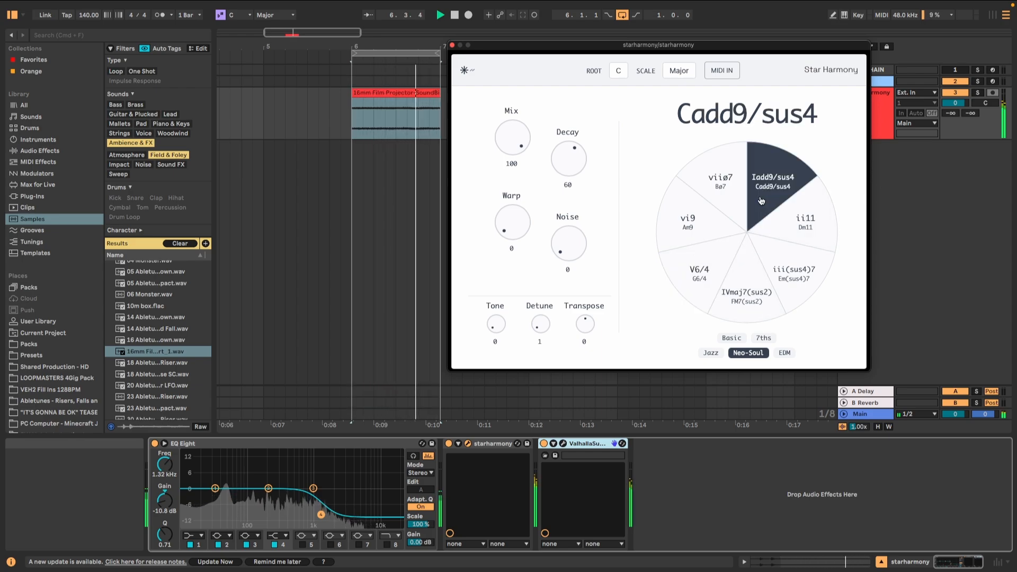
pyautogui.click(799, 217)
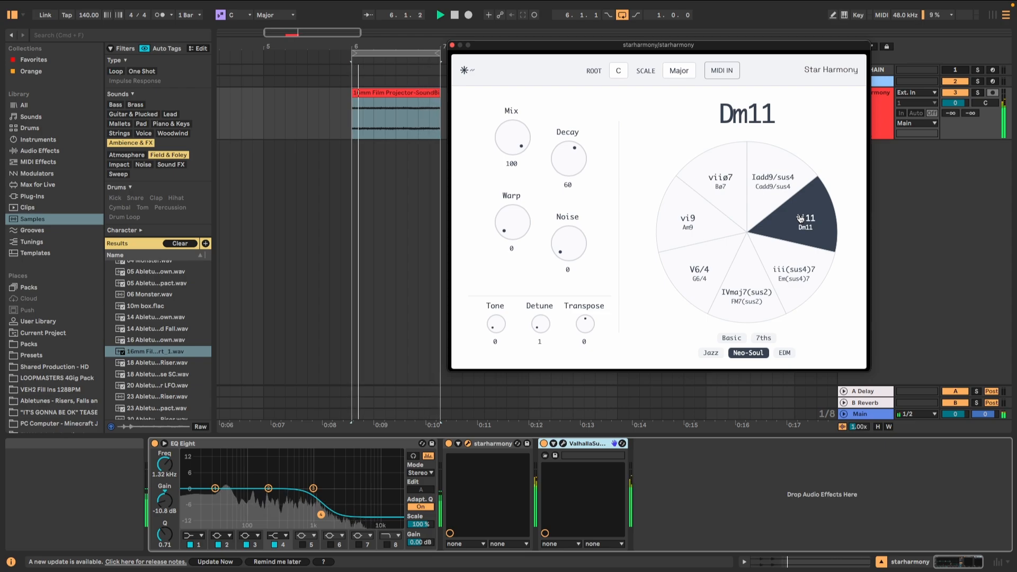
pyautogui.click(698, 272)
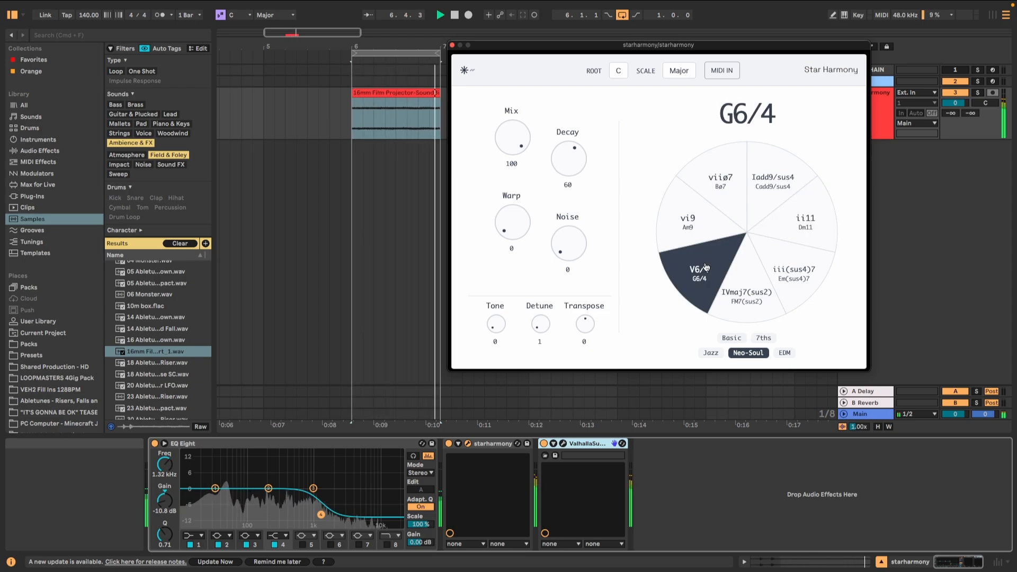
pyautogui.click(755, 205)
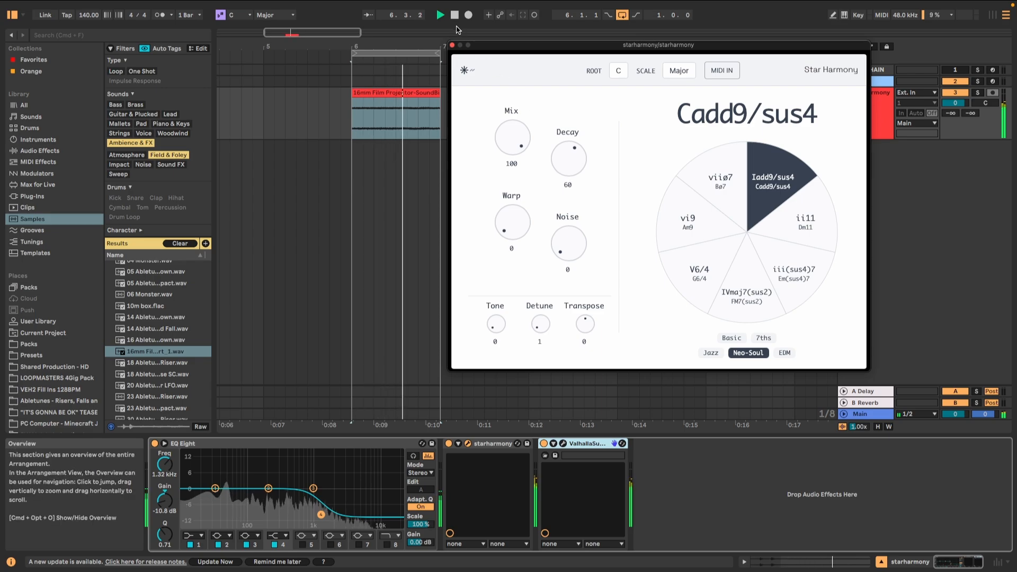
pyautogui.click(455, 14)
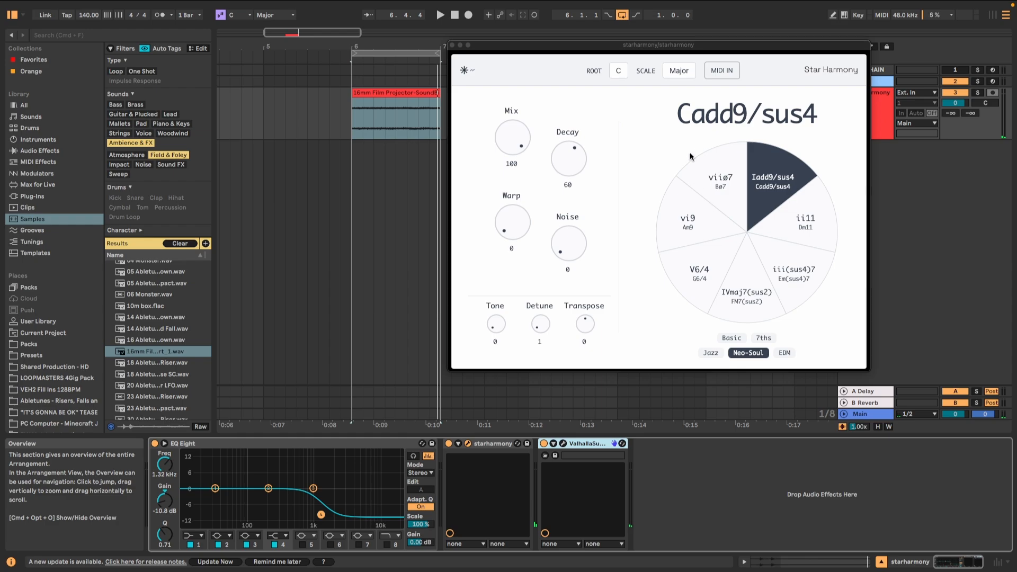
# Step: Move the Star Harmony window aside, show track automation and choose Chord Degree as the starharmony track's automated parameter
pyautogui.moveTo(672, 49); pyautogui.dragTo(665, 138)
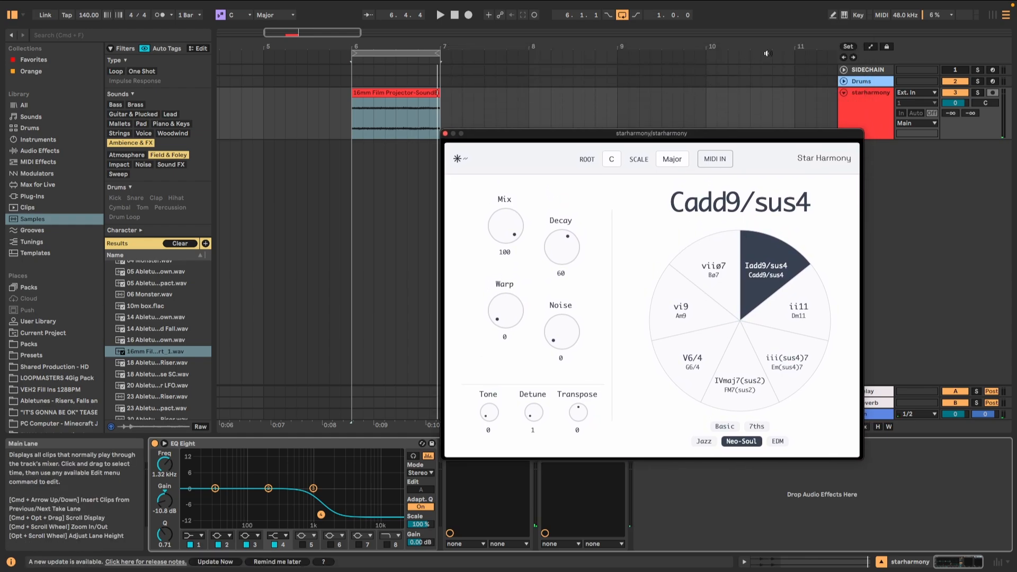
pyautogui.press('a')
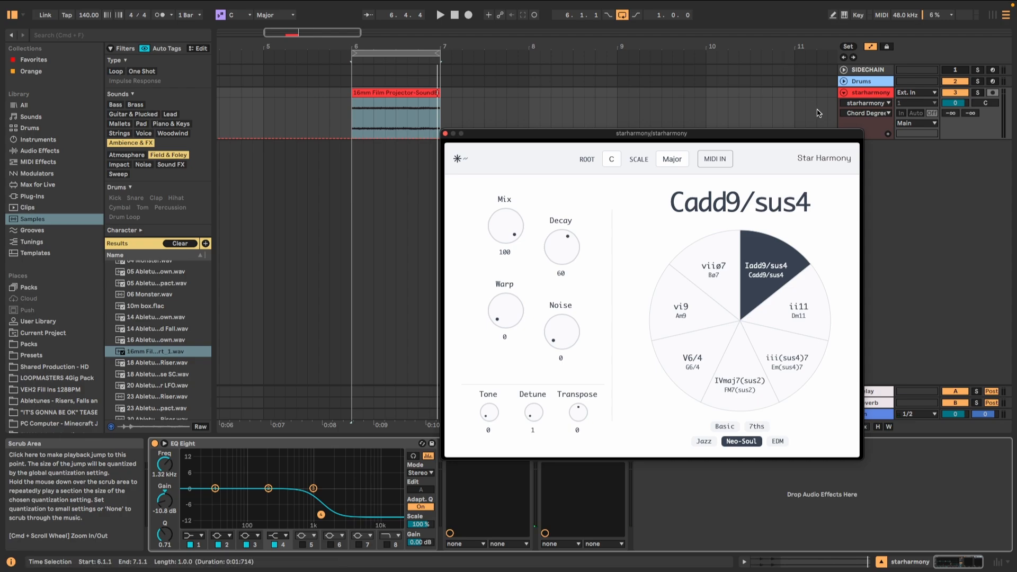
pyautogui.moveTo(818, 135); pyautogui.dragTo(763, 125)
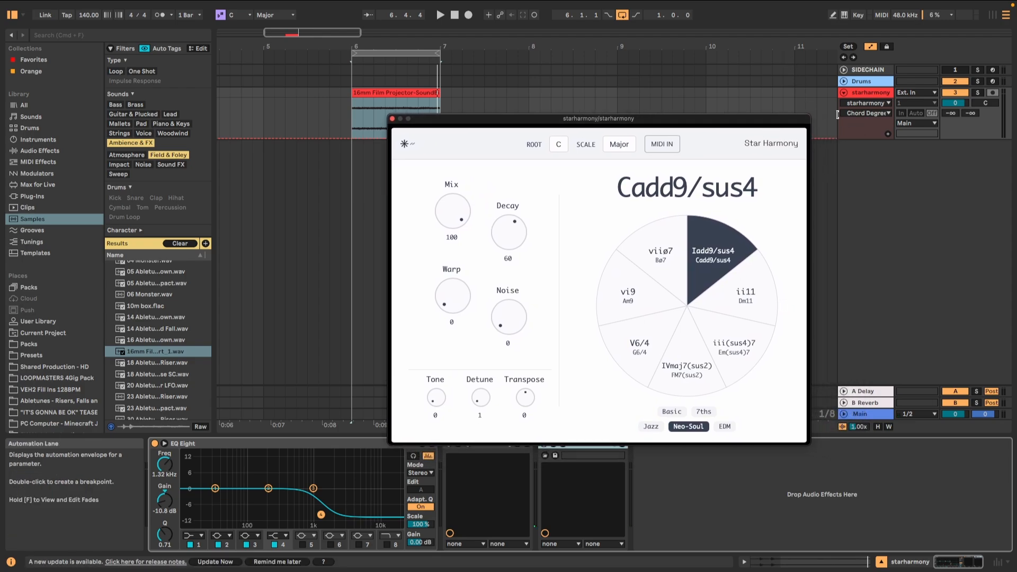
pyautogui.click(885, 114)
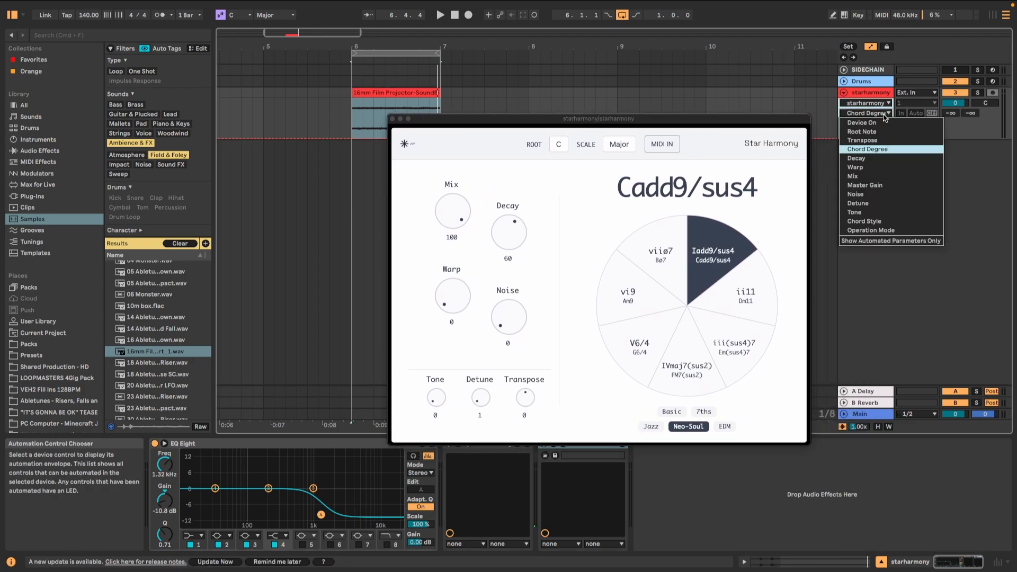
pyautogui.click(877, 149)
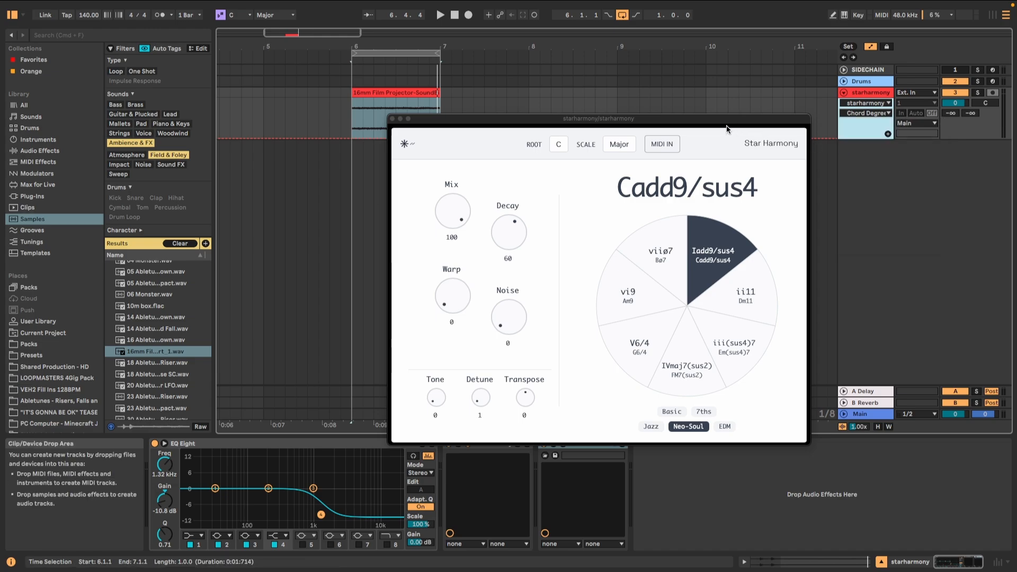
# Step: Automate Chord Degree to ii over the first half of the projector clip, from 6.1.1 to 6.3.1
pyautogui.moveTo(714, 122); pyautogui.dragTo(777, 92)
pyautogui.moveTo(311, 31); pyautogui.dragTo(289, 53)
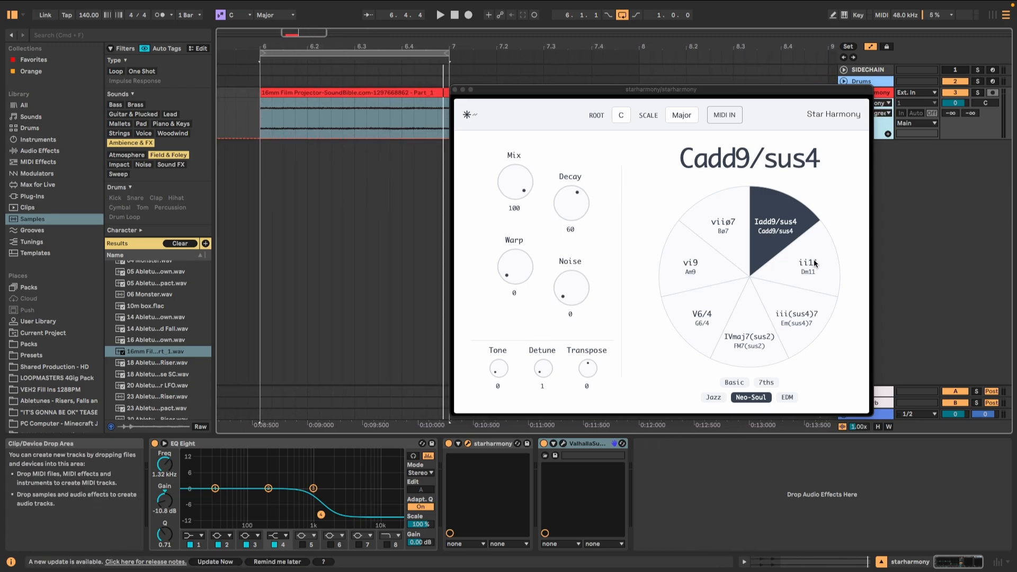
pyautogui.click(300, 126)
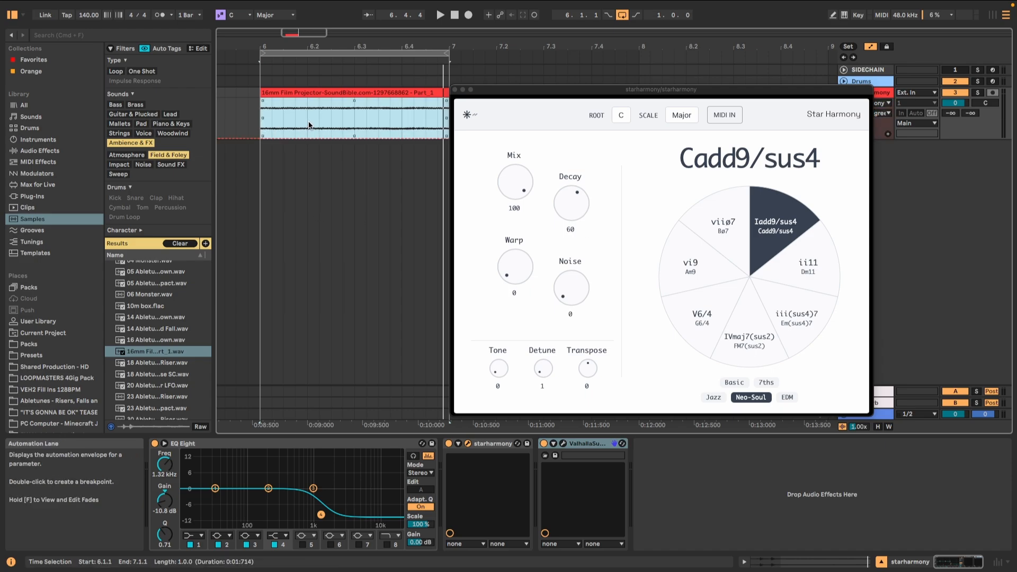
pyautogui.click(309, 126)
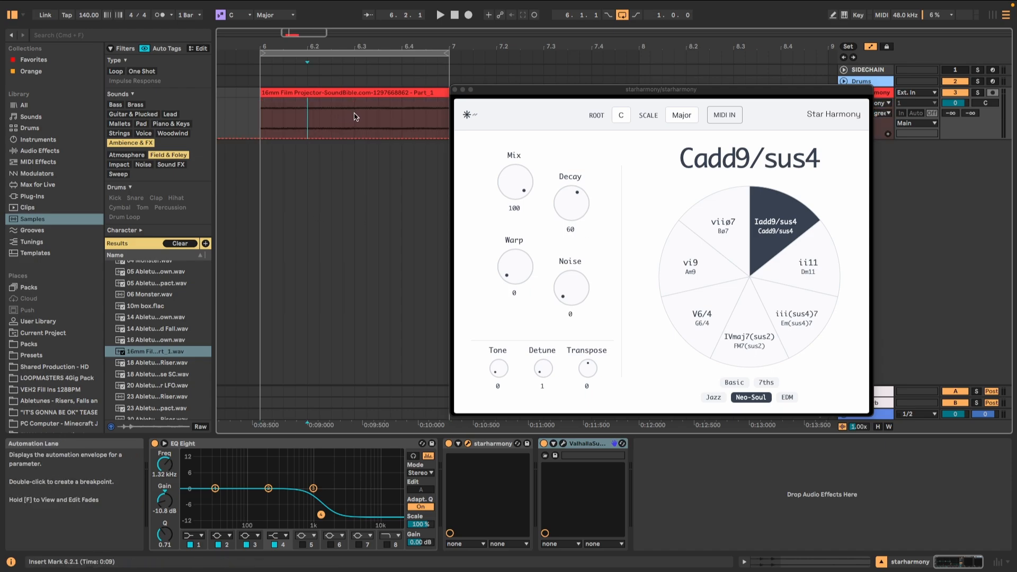
pyautogui.moveTo(354, 119); pyautogui.dragTo(261, 121)
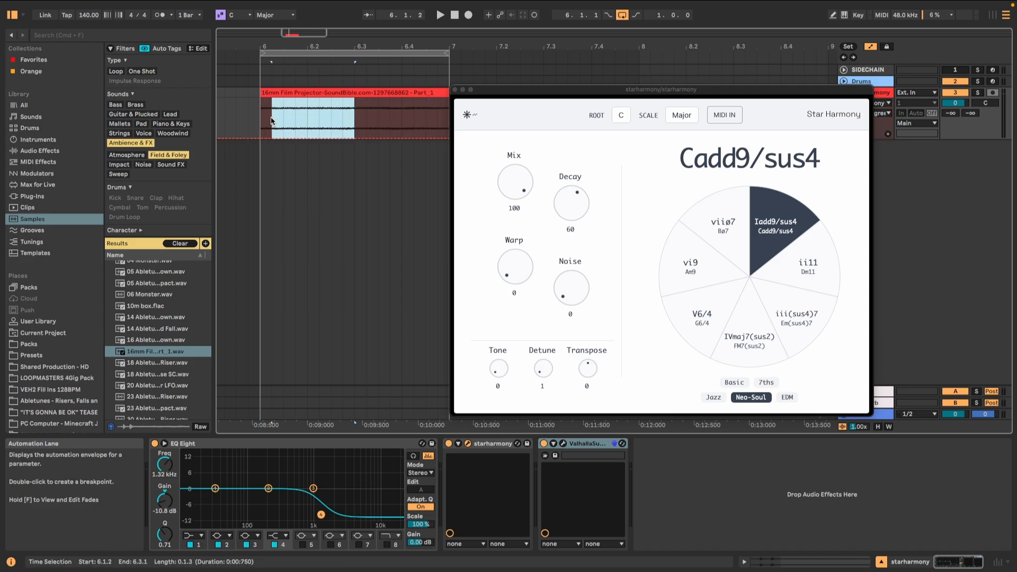
pyautogui.click(318, 136)
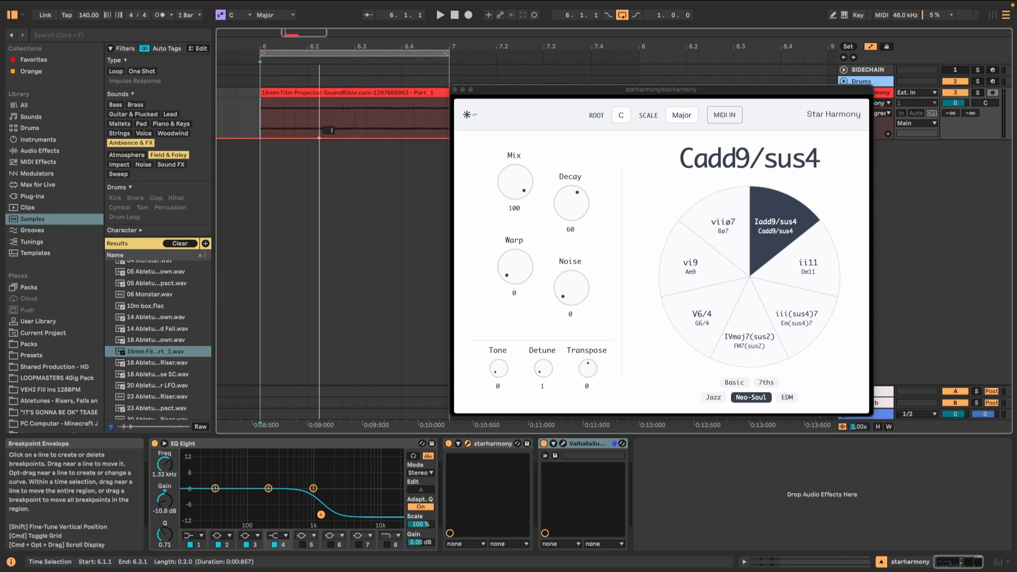
pyautogui.moveTo(355, 119); pyautogui.dragTo(260, 121)
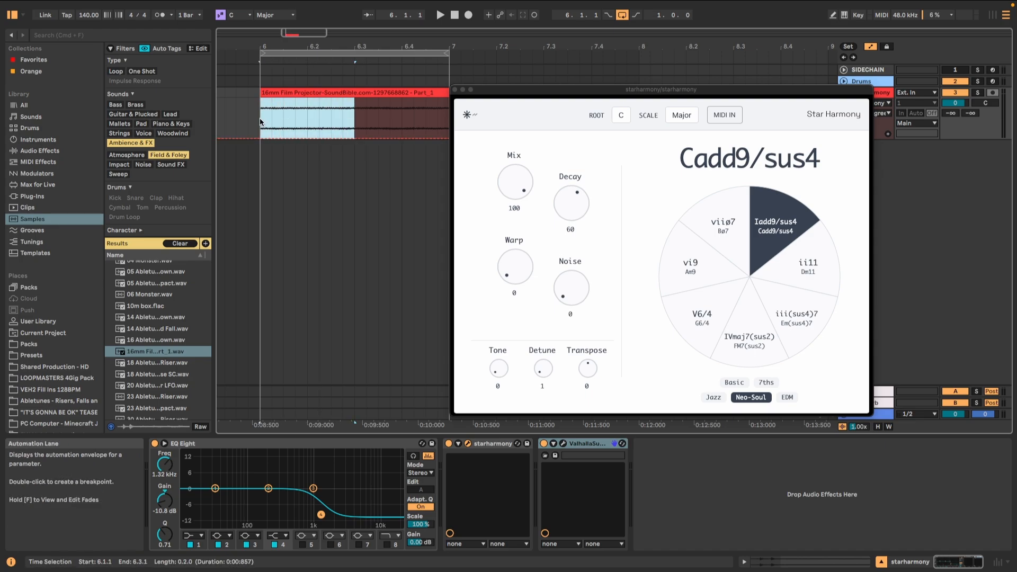
pyautogui.moveTo(329, 137); pyautogui.dragTo(330, 131)
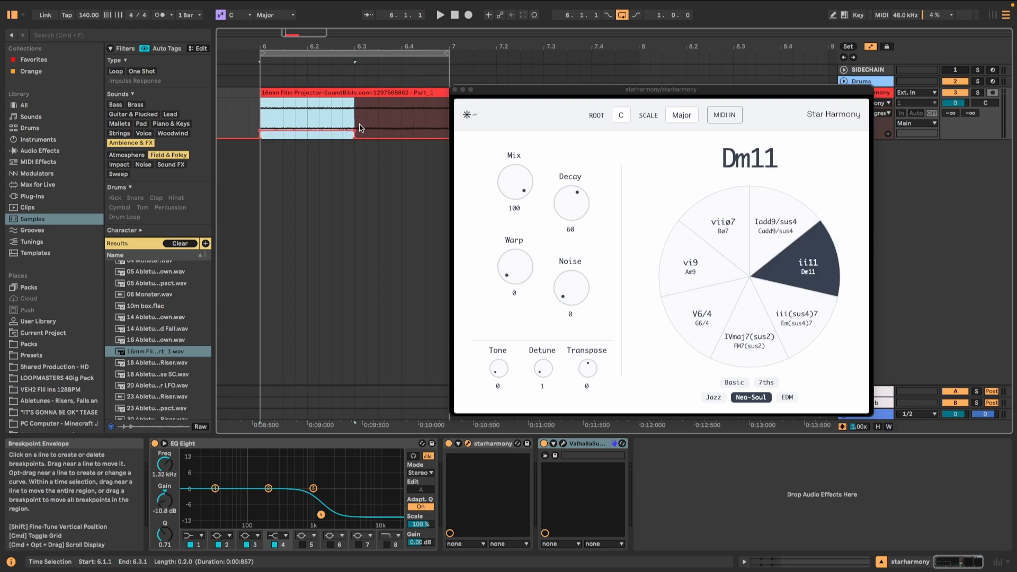
# Step: Automate Chord Degree to V over the clip's second half, from 6.3.1 to 7.1.1
pyautogui.hscroll(2, 361, 127)
pyautogui.hscroll(1, 361, 128)
pyautogui.click(360, 106)
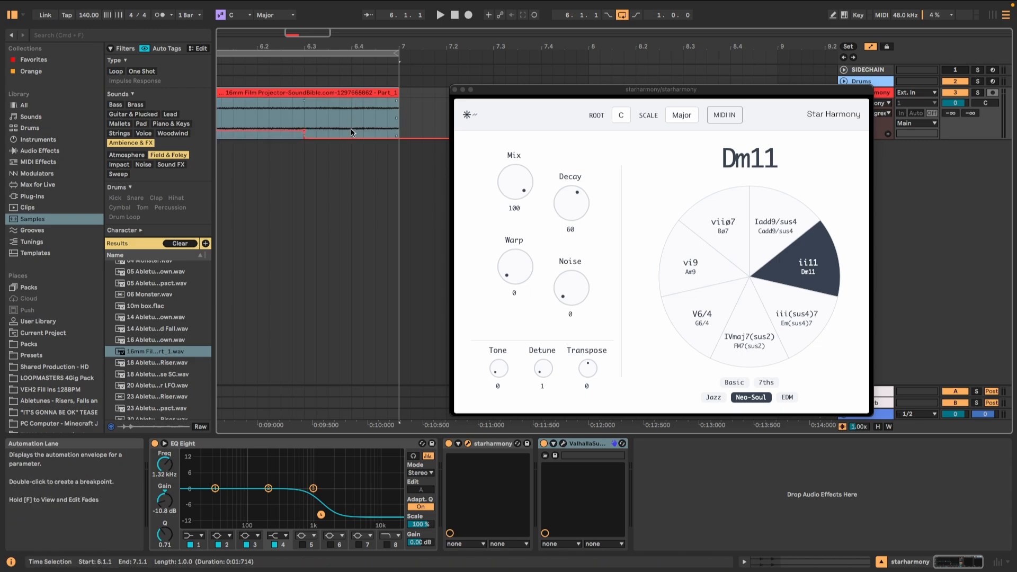
pyautogui.moveTo(400, 120); pyautogui.dragTo(314, 104)
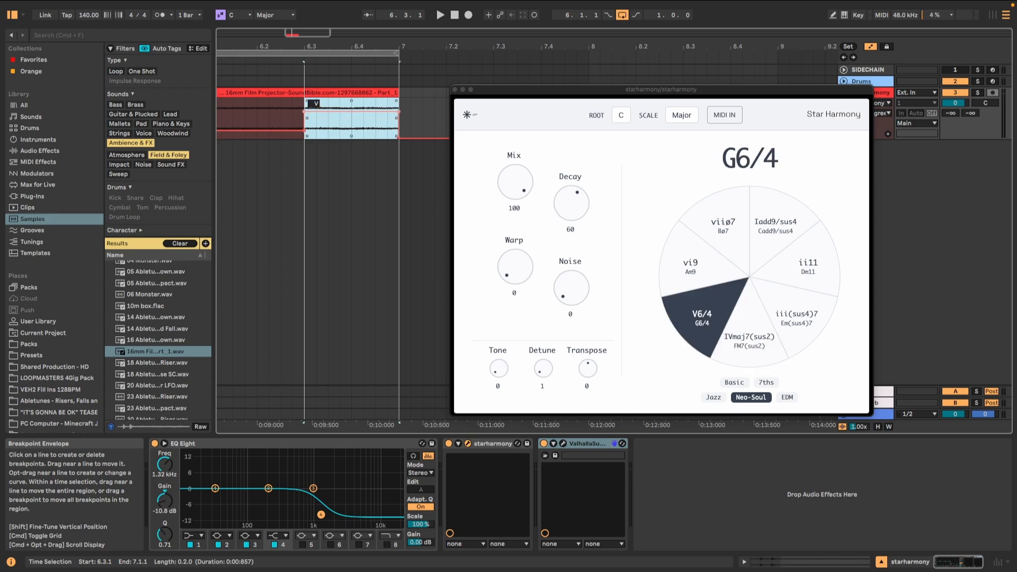
# Step: Duplicate the projector clip to bar 7 and flatten the copy's Chord Degree automation to I
pyautogui.moveTo(310, 33); pyautogui.dragTo(309, 24)
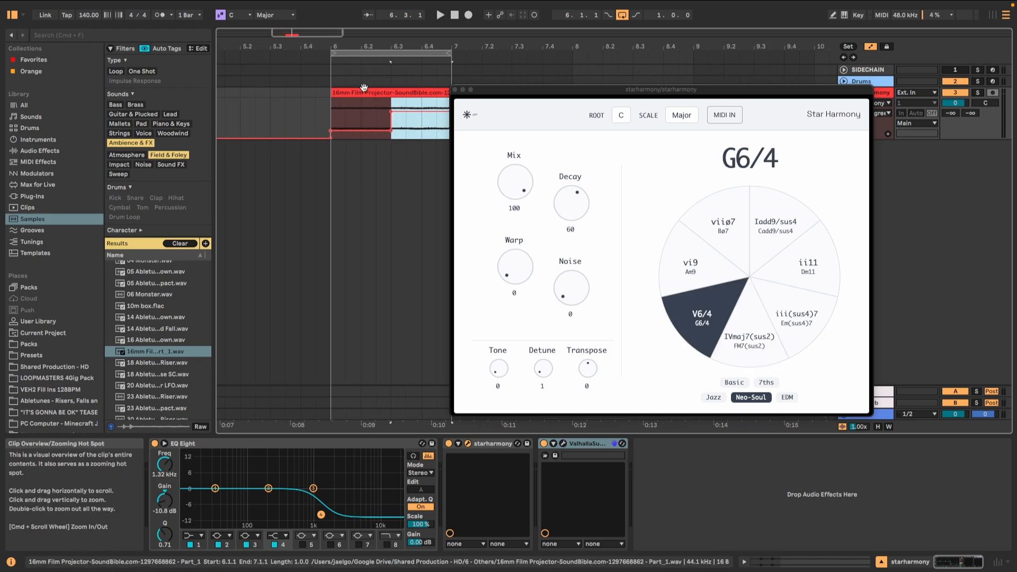
pyautogui.hscroll(2, 364, 90)
pyautogui.click(410, 104)
pyautogui.moveTo(338, 94); pyautogui.dragTo(623, 92)
pyautogui.moveTo(307, 95); pyautogui.dragTo(432, 104)
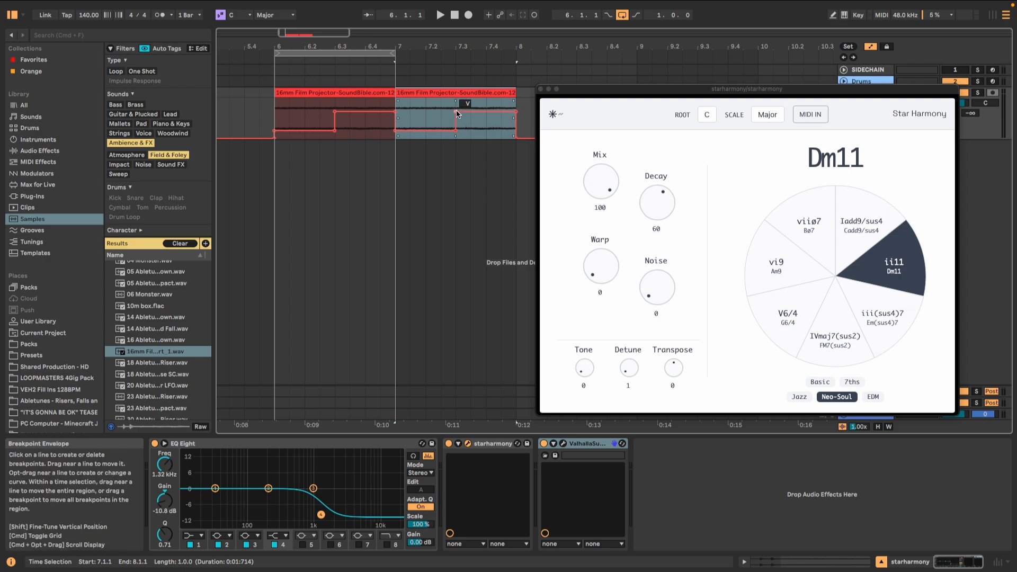
pyautogui.moveTo(457, 113); pyautogui.dragTo(515, 114)
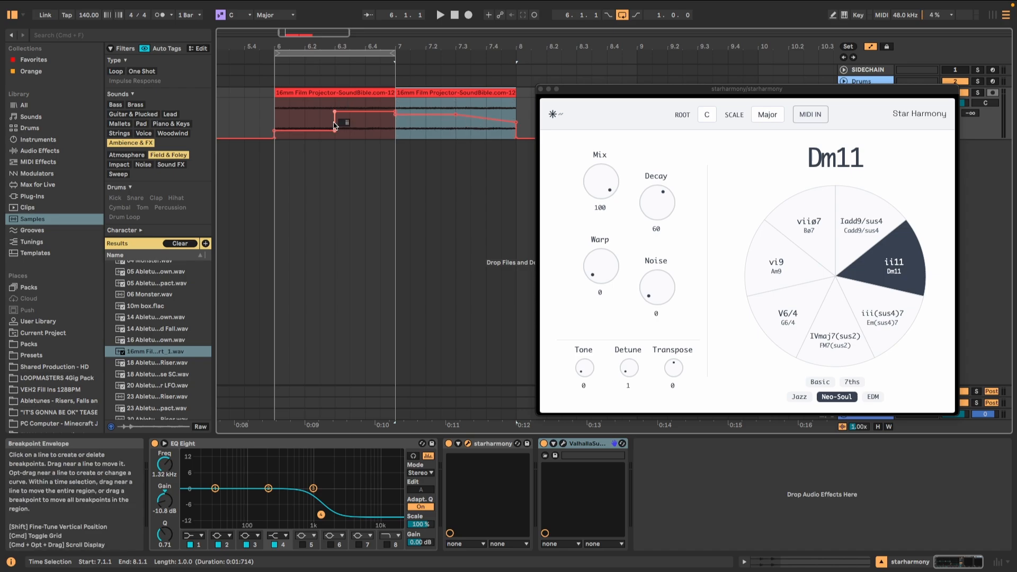
pyautogui.moveTo(409, 125); pyautogui.dragTo(409, 137)
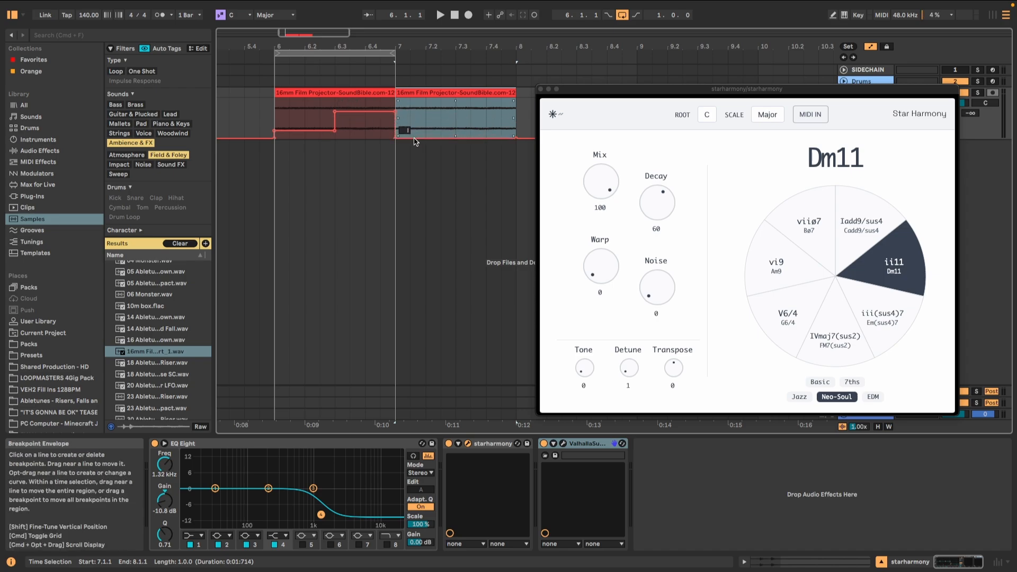
# Step: Extend the loop to two bars, ending at bar 8, and audition the automated chord progression
pyautogui.click(392, 54)
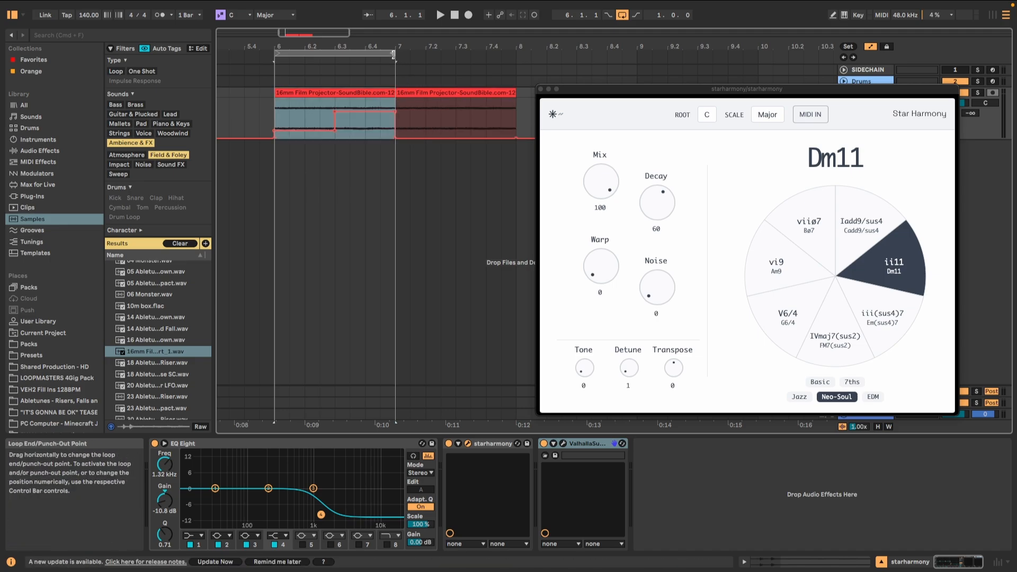
pyautogui.moveTo(392, 54); pyautogui.dragTo(516, 53)
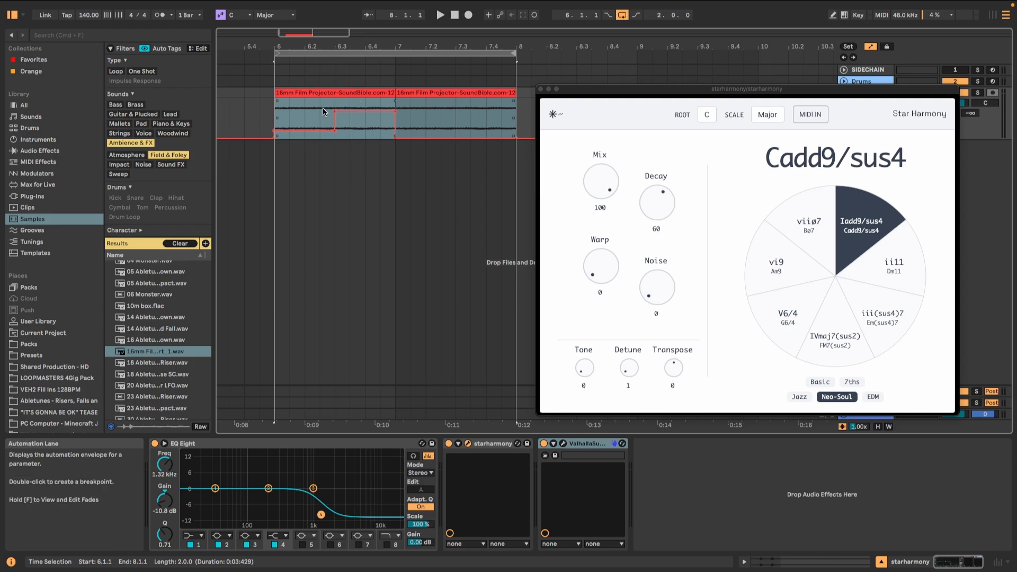
pyautogui.click(439, 15)
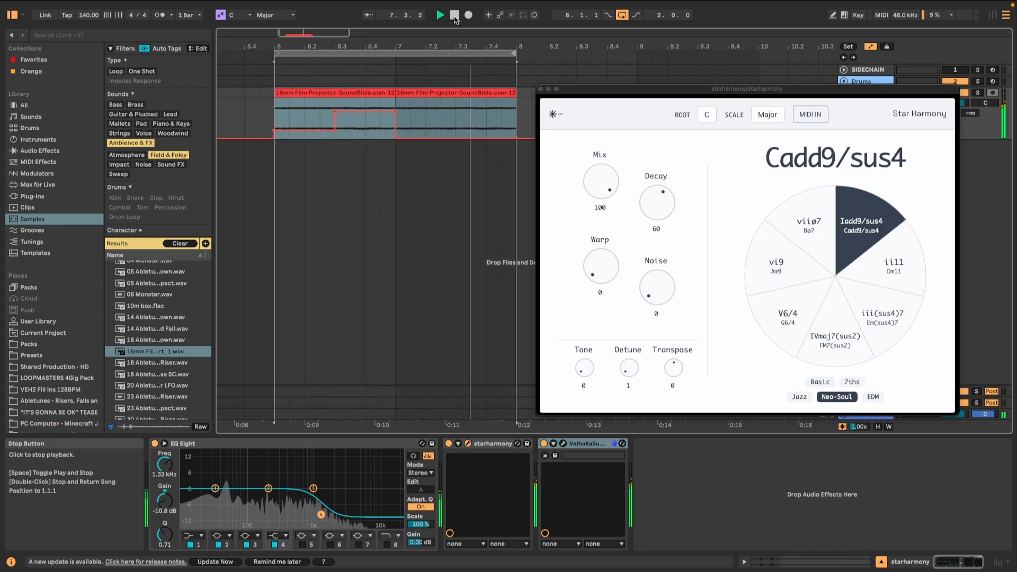
pyautogui.click(454, 16)
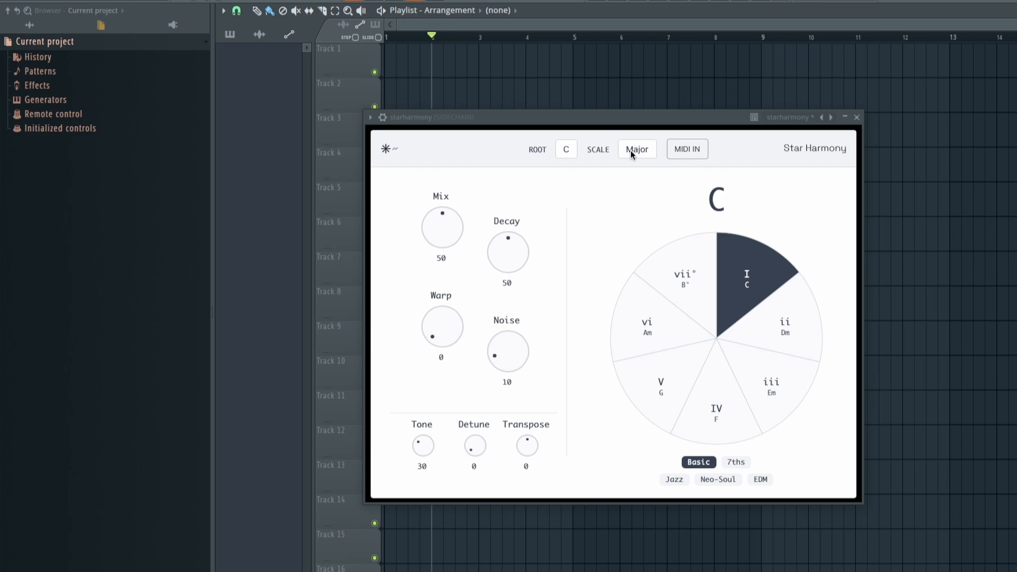
# Step: Switch to FL Studio, browse the starharmony plug-in's parameters and create an automation clip for Chord Degree
pyautogui.moveTo(563, 122); pyautogui.dragTo(567, 115)
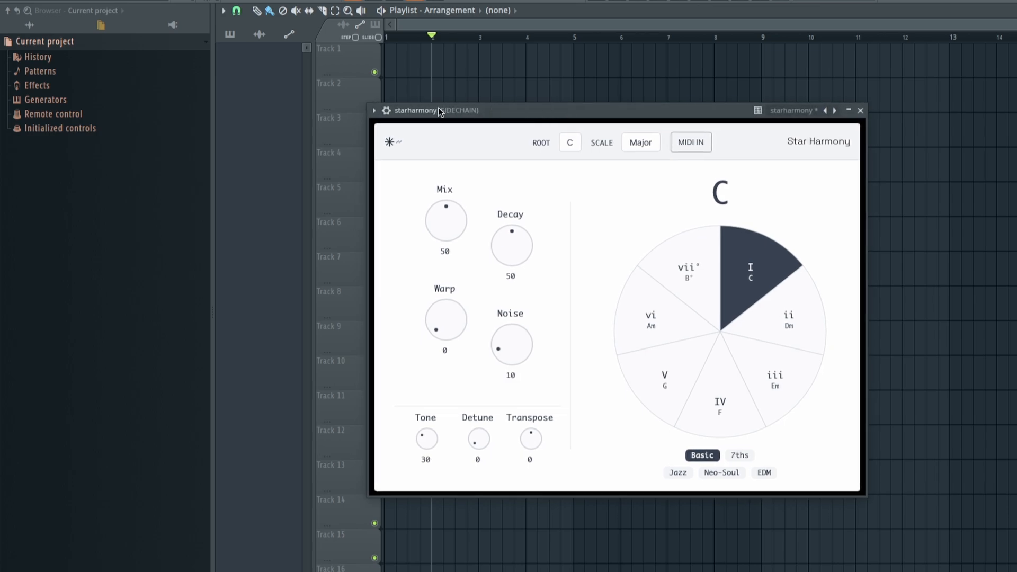
pyautogui.click(374, 111)
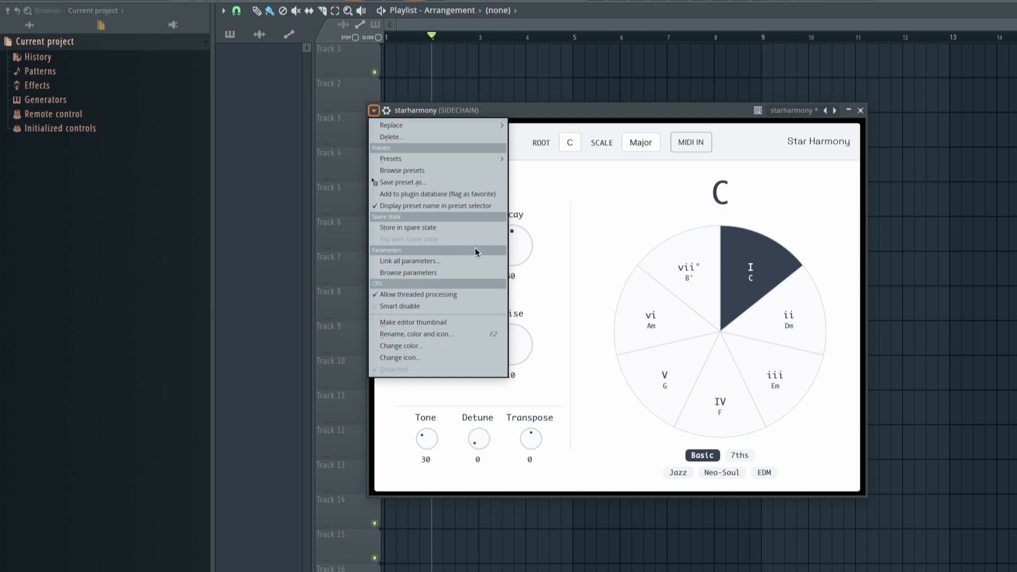
pyautogui.click(470, 272)
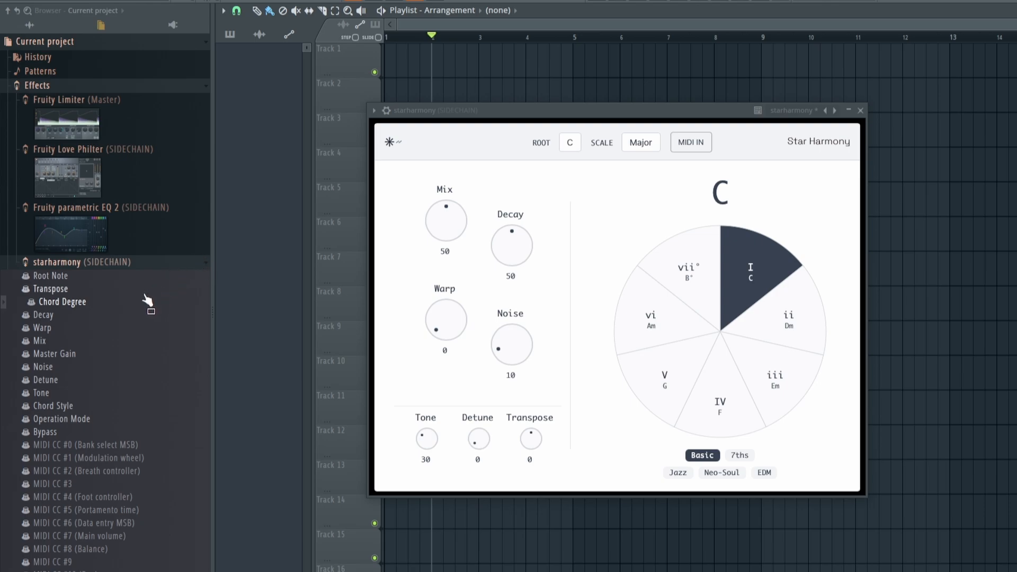
pyautogui.rightClick(130, 303)
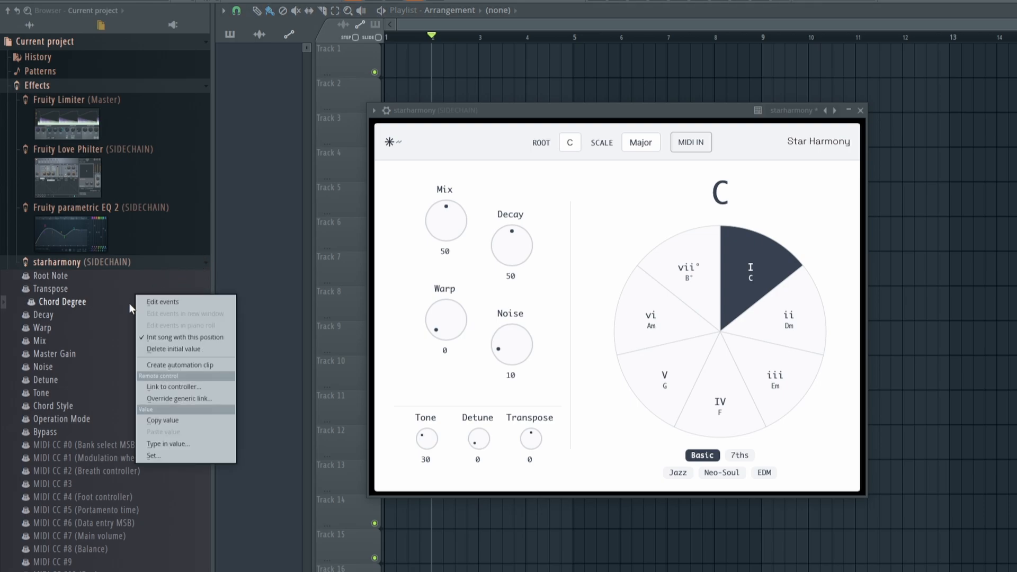
pyautogui.click(187, 365)
pyautogui.moveTo(434, 43); pyautogui.dragTo(403, 41)
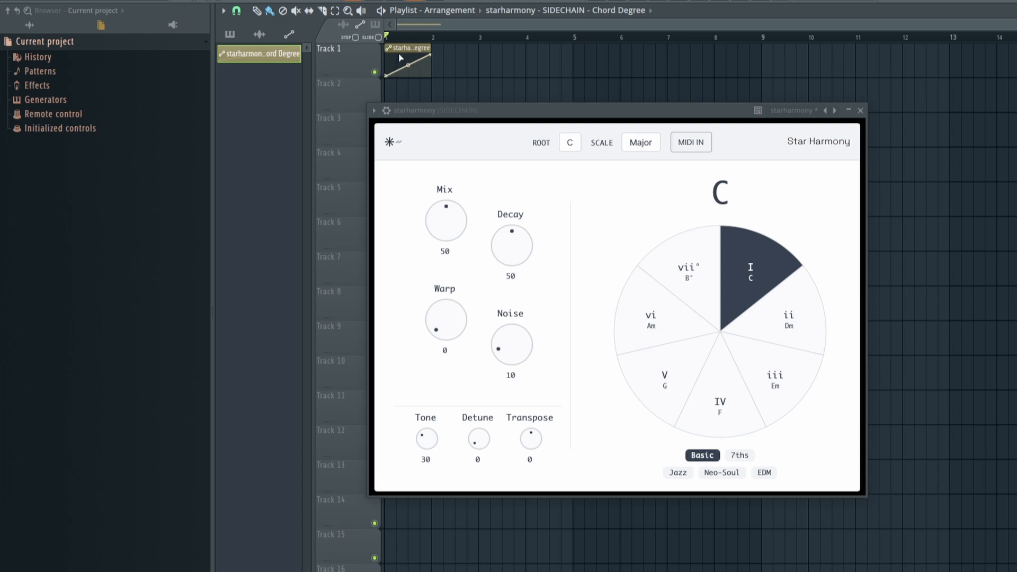
# Step: Switch back to Ableton Live and place the insert mark at 6.2.1 in the Chord Degree automation lane
pyautogui.press('space')
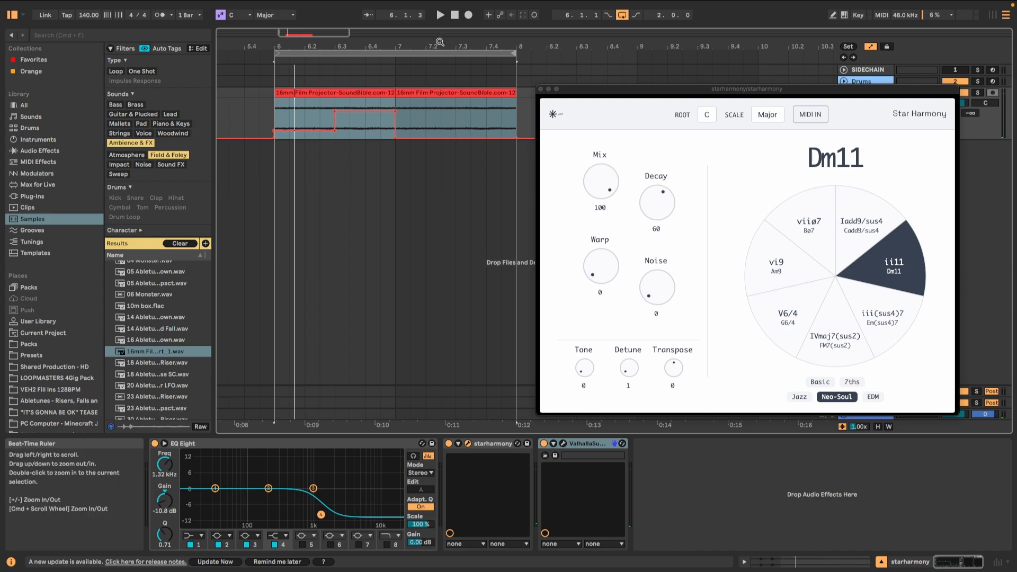
pyautogui.click(309, 139)
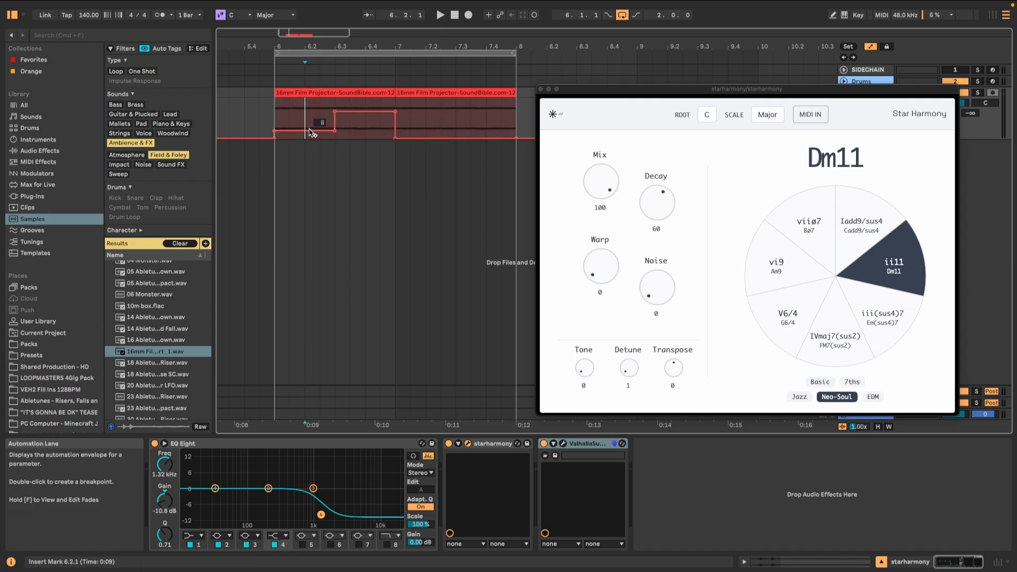
# Step: Raise the first Chord Degree automation segment, from bar 6, to iii and audition the progression
pyautogui.moveTo(309, 139); pyautogui.dragTo(310, 131)
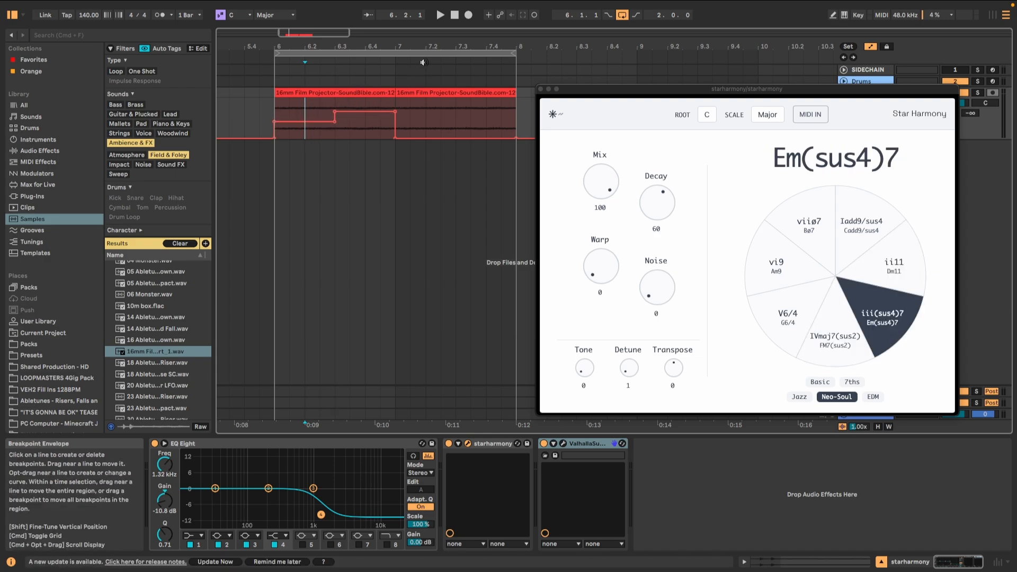
pyautogui.click(440, 15)
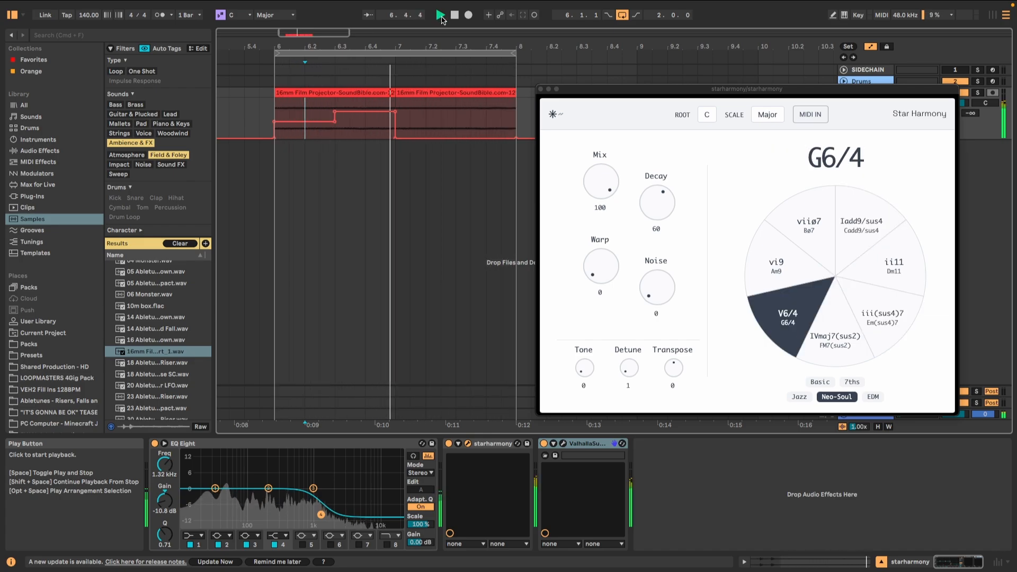
pyautogui.click(454, 15)
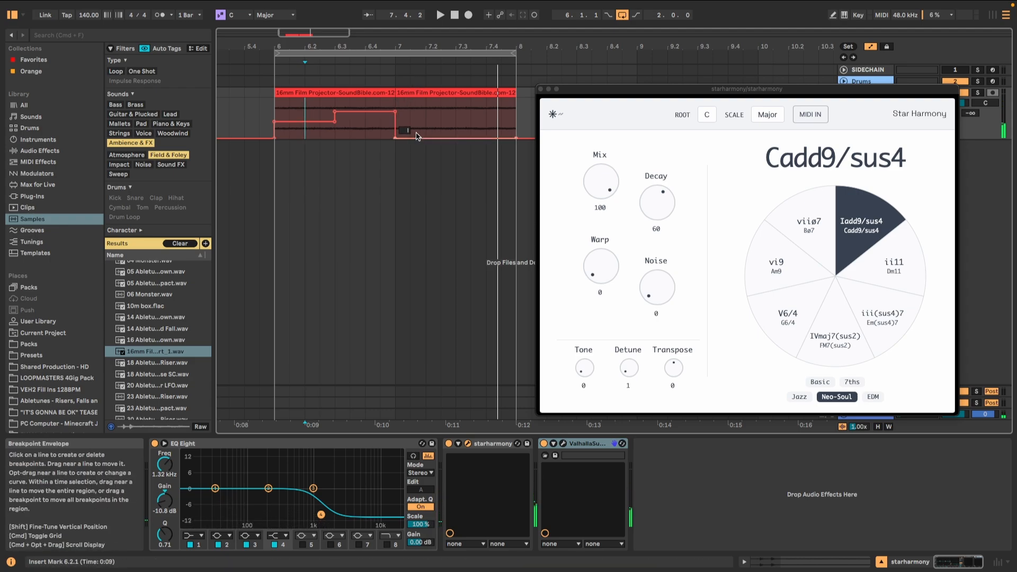
# Step: Raise the Chord Degree automation across bar 7 to IV and play the loop to hear the change
pyautogui.moveTo(416, 136); pyautogui.dragTo(415, 120)
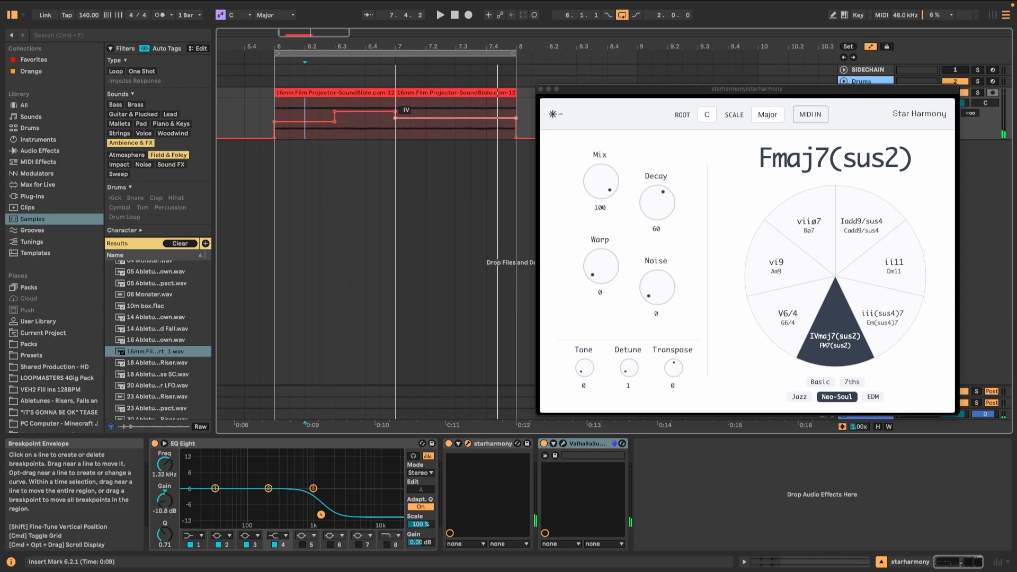
pyautogui.click(440, 15)
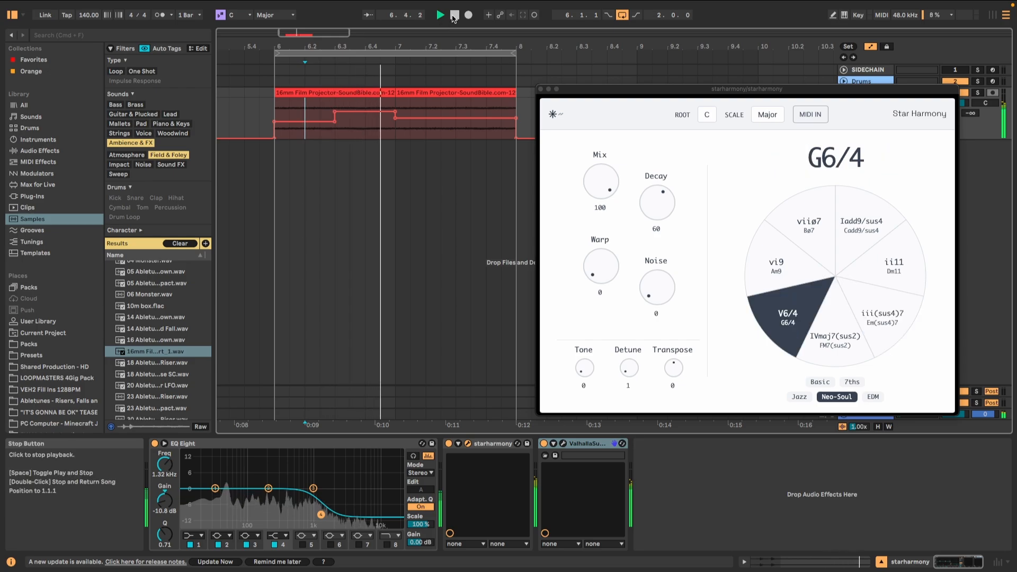
pyautogui.press('space')
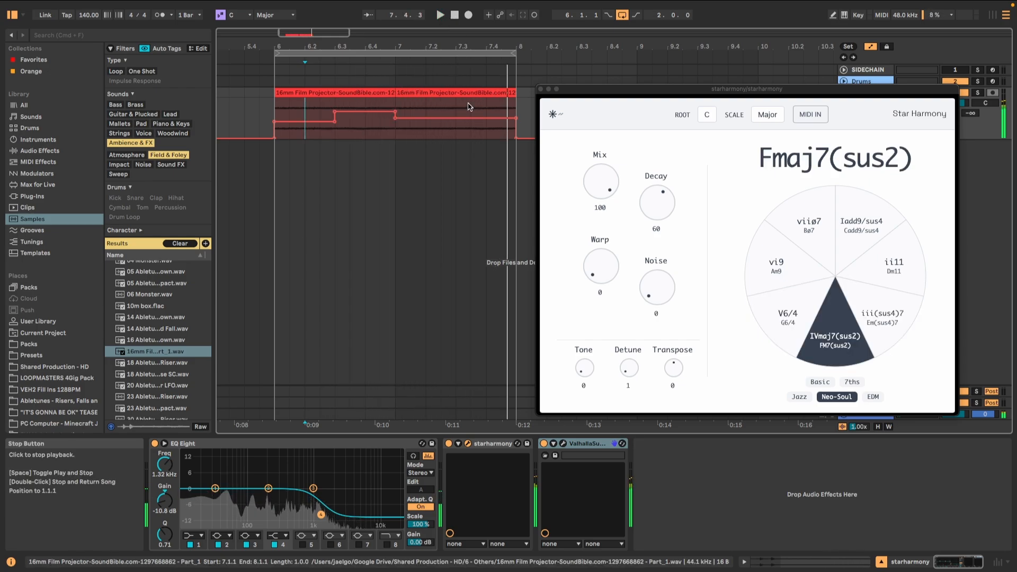
# Step: Set the Chord Degree automation from 7.3.1 to 8.1.1 to vi and audition the four-chord progression
pyautogui.moveTo(457, 133); pyautogui.dragTo(491, 127)
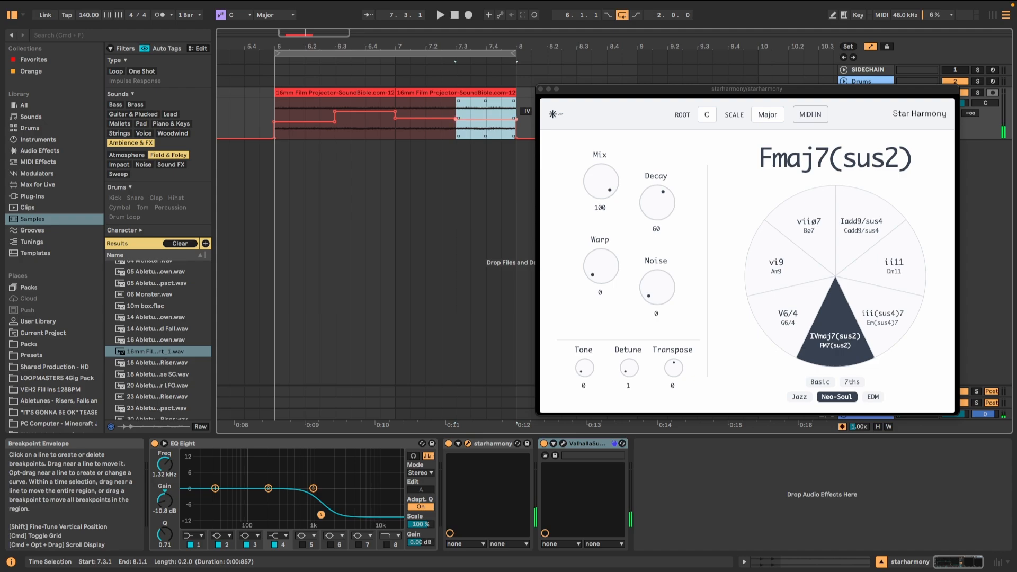
pyautogui.moveTo(486, 118); pyautogui.dragTo(485, 108)
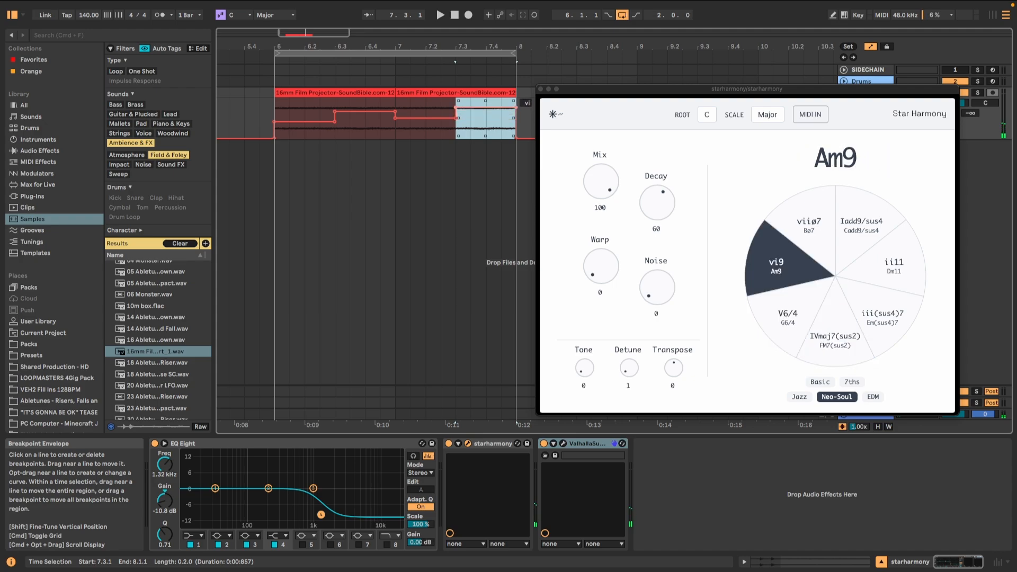
pyautogui.click(439, 15)
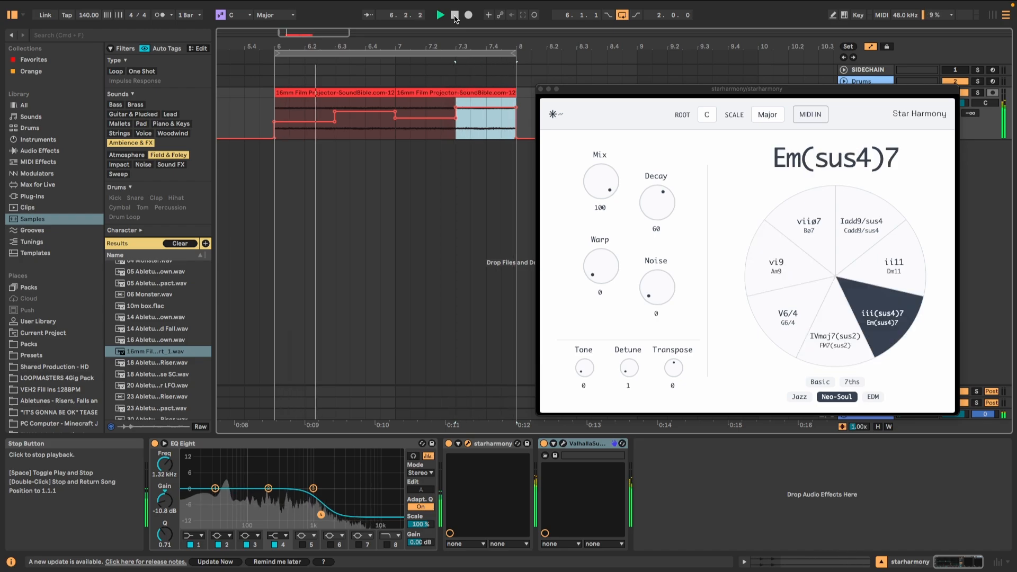
pyautogui.click(455, 16)
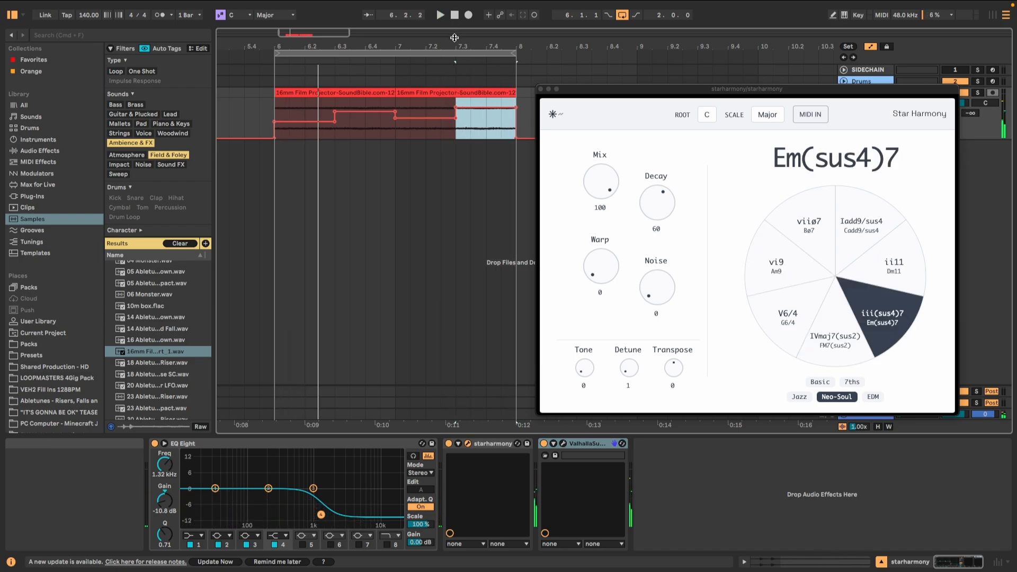